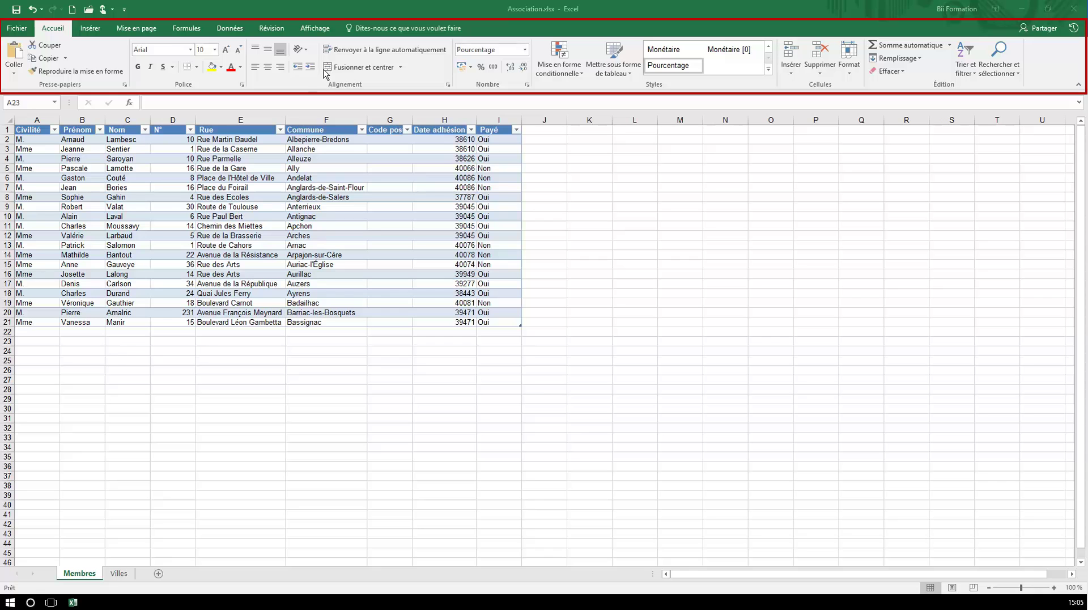
- Review the Insérer, Mise en page, Formules and Accueil command sets of the ribbon
left_click(91, 28)
left_click(131, 29)
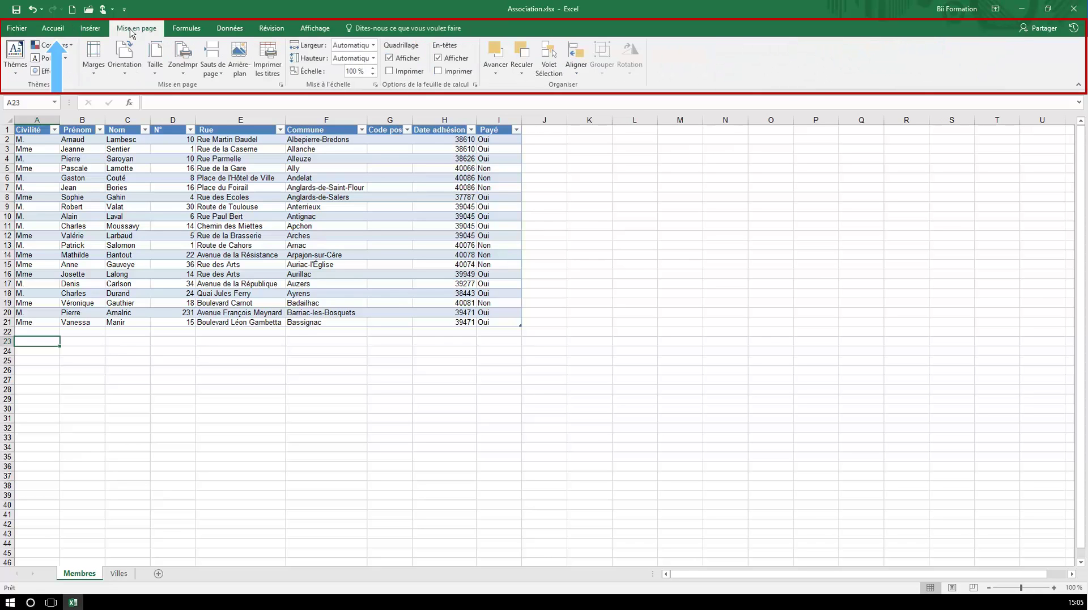
left_click(197, 29)
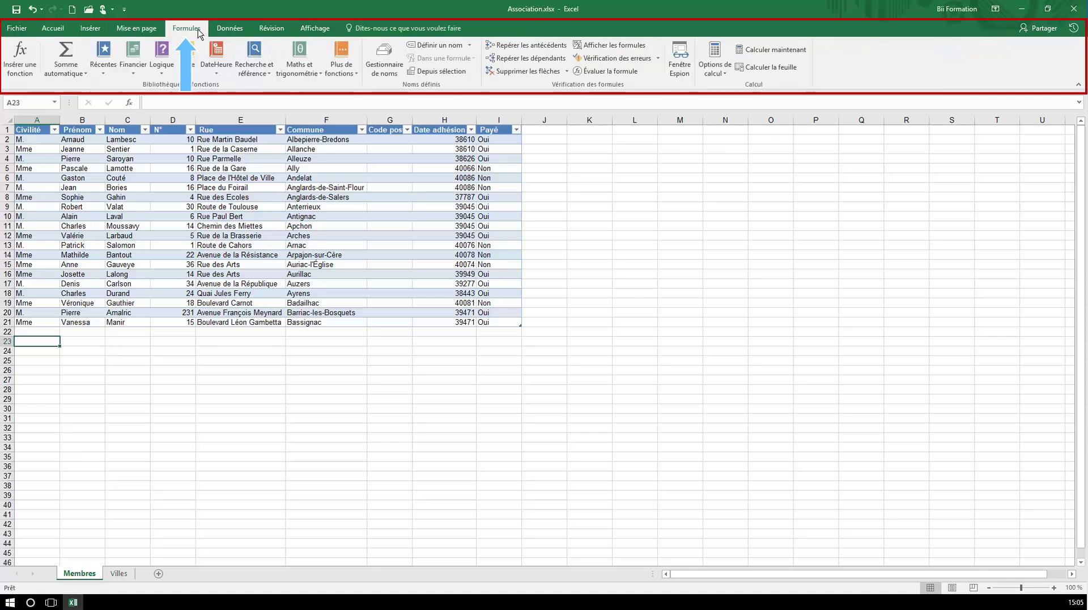
left_click(54, 31)
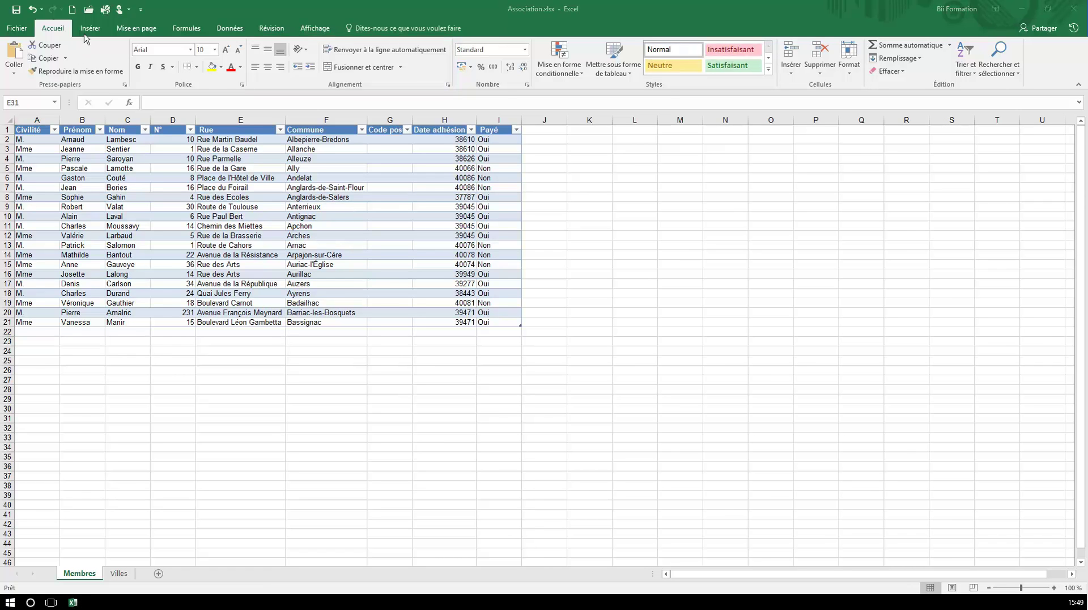
left_click(86, 32)
- Examine the cell border choices, including the line colour entry, and close the list
left_click(198, 66)
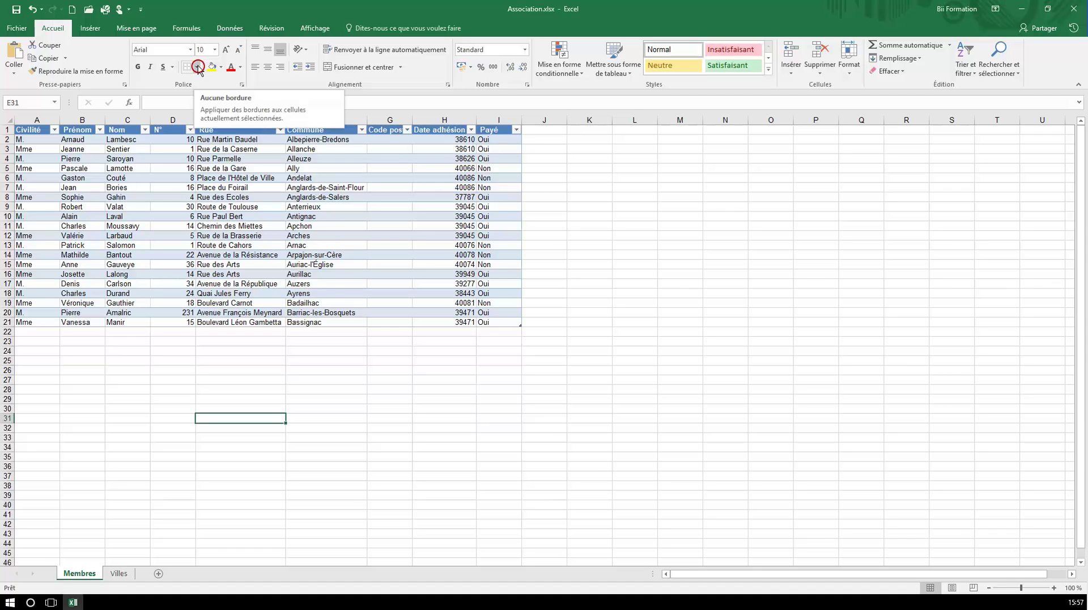
left_click(197, 67)
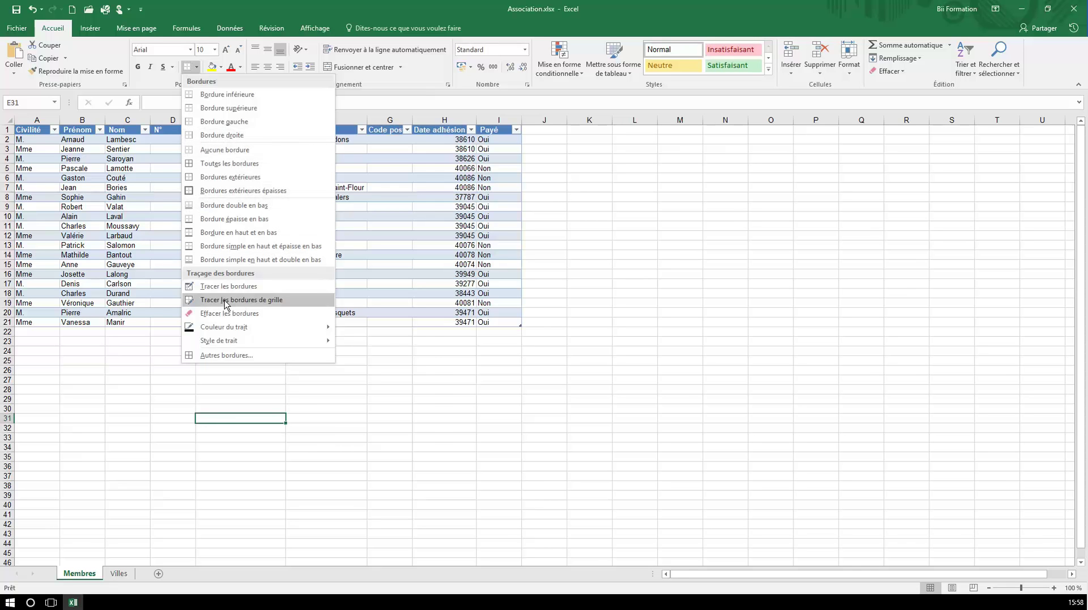
mouse_move(214, 328)
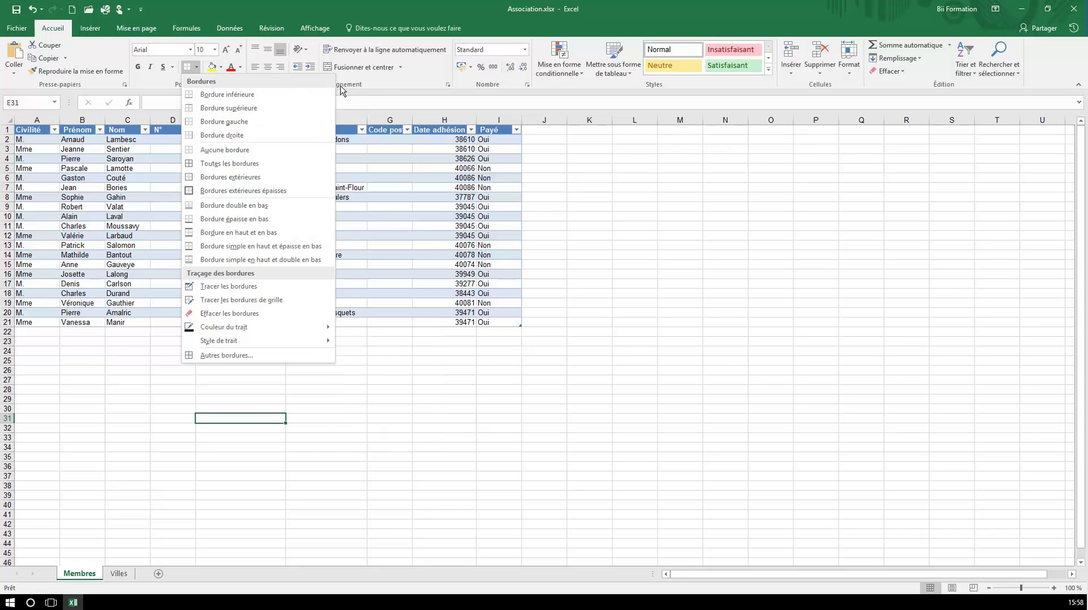
left_click(406, 83)
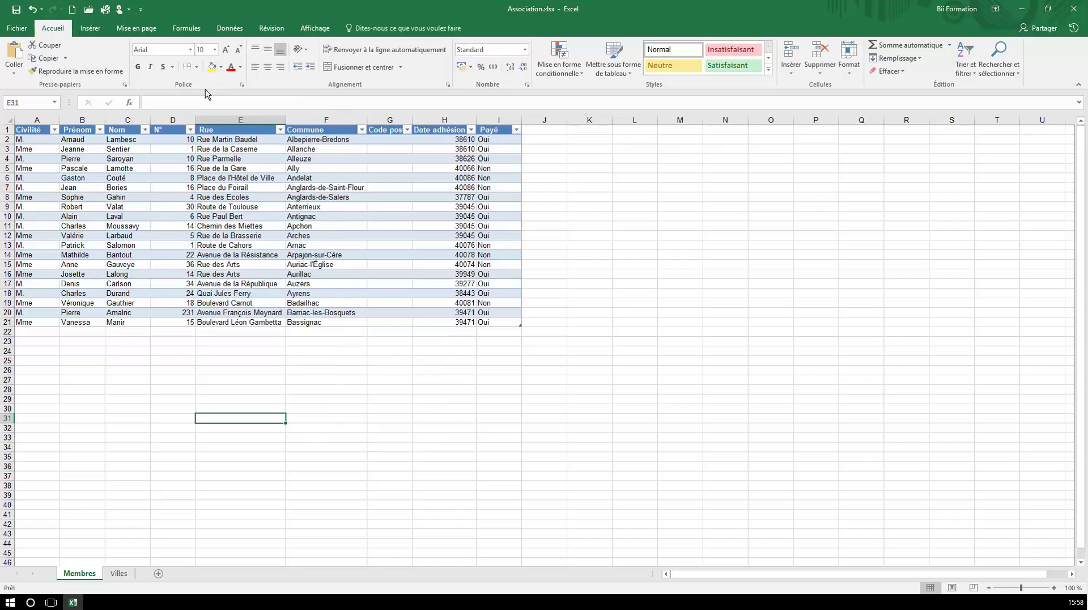
- Examine every category of the Format de cellule settings, from Nombre to Protection, and cancel the dialog
left_click(241, 85)
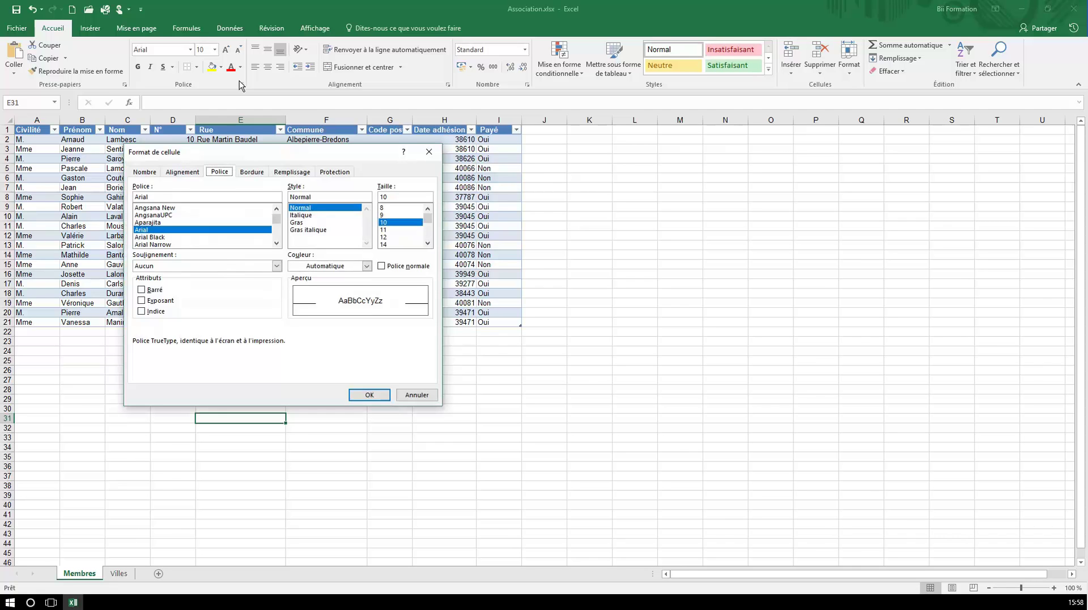
left_click(145, 171)
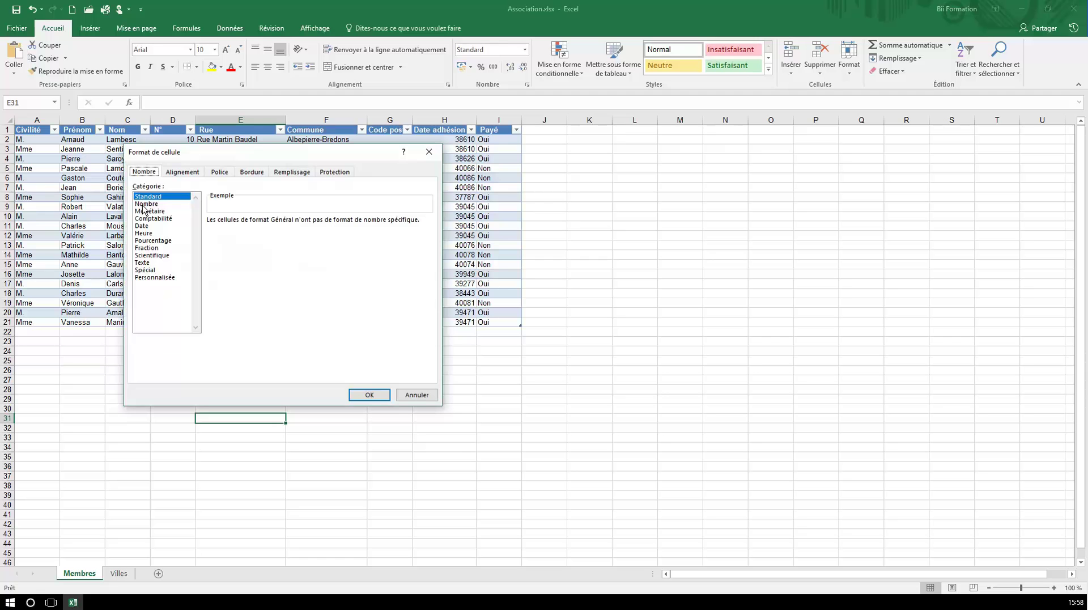
left_click(182, 173)
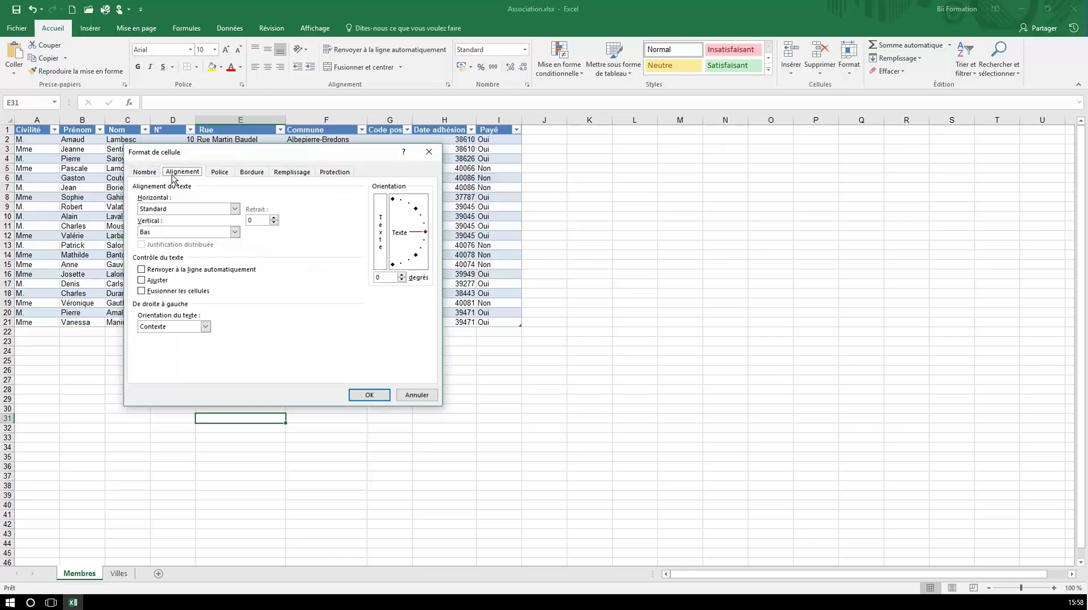
left_click(219, 174)
left_click(251, 173)
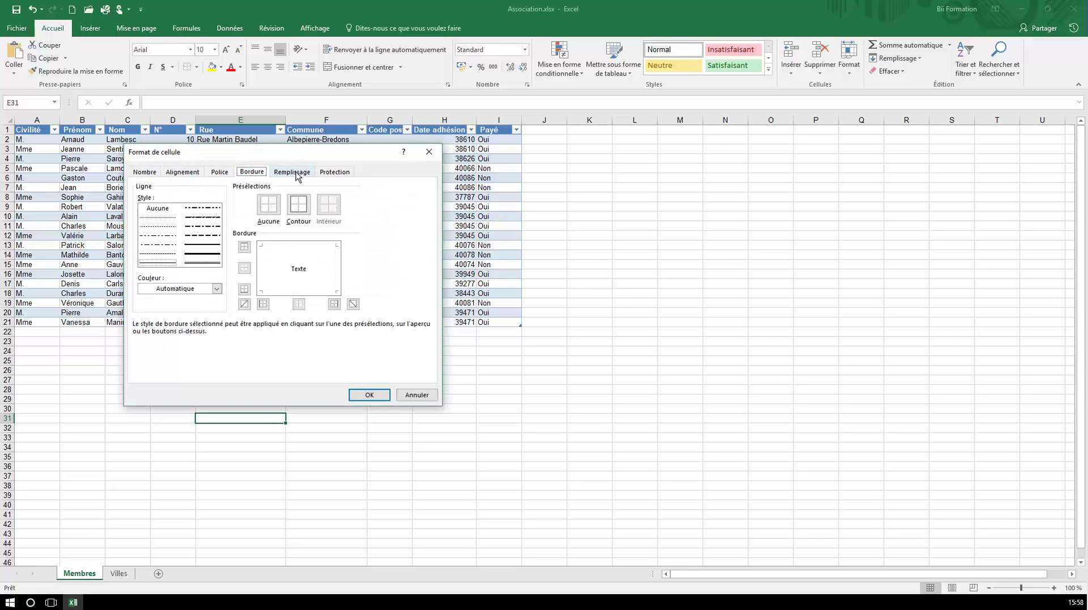
left_click(292, 173)
left_click(340, 174)
left_click(413, 396)
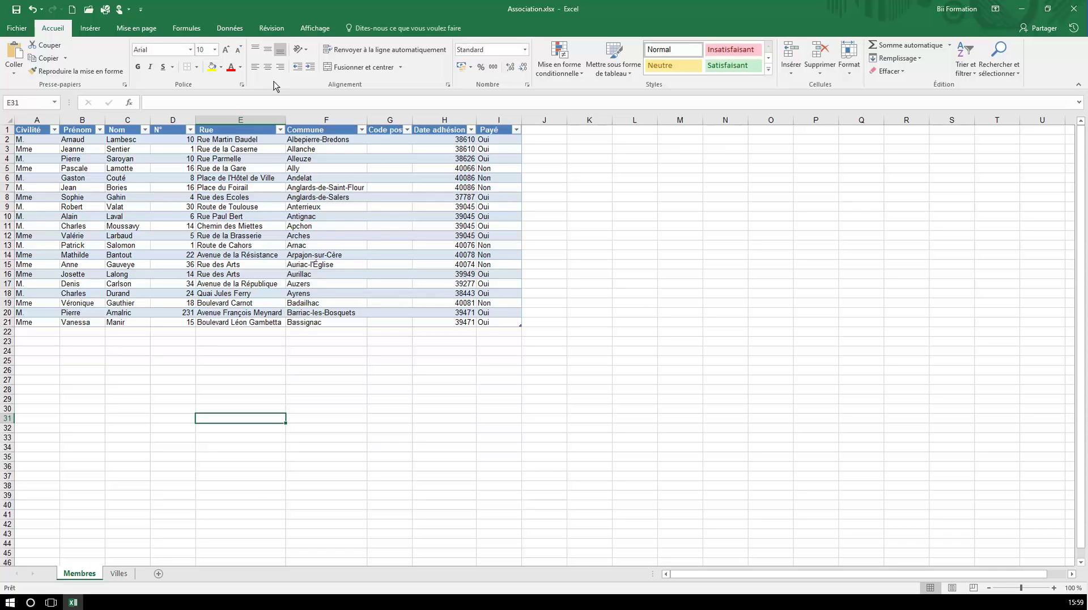
- View the general Excel options and cancel them
left_click(19, 29)
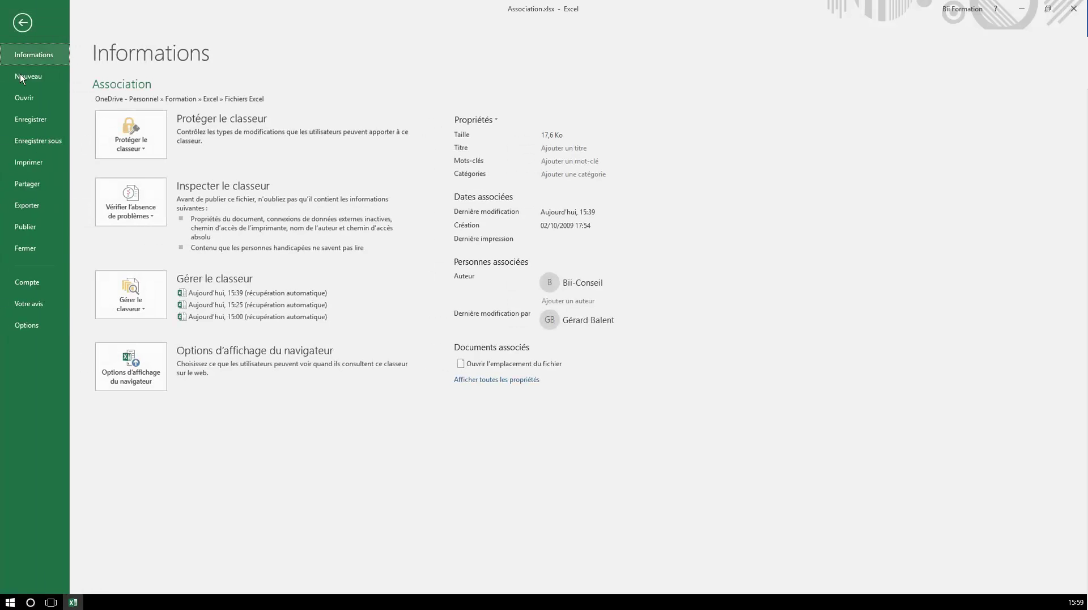
left_click(23, 326)
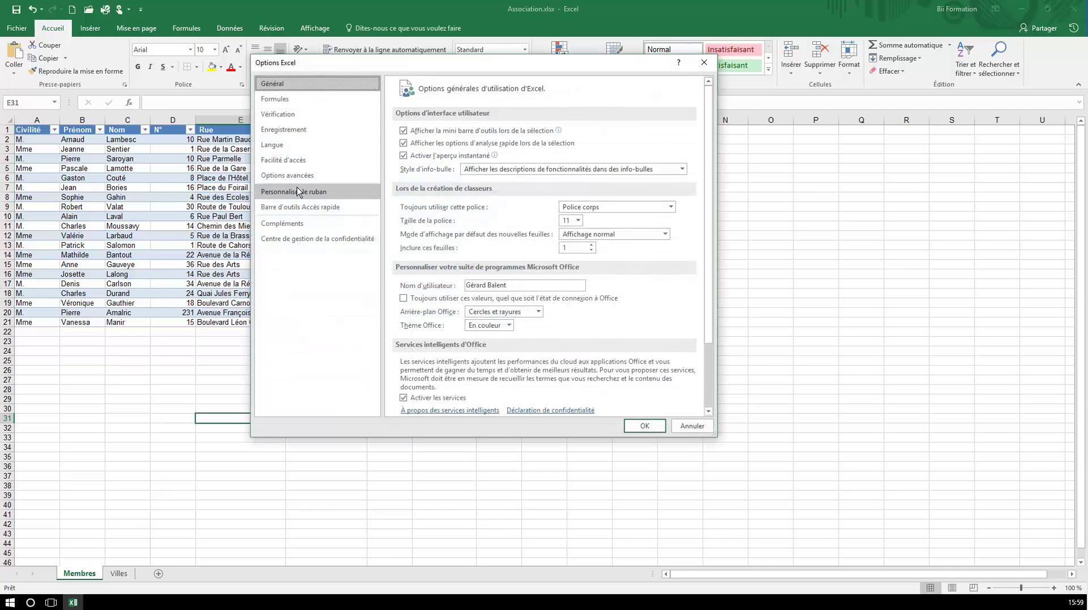
left_click(693, 429)
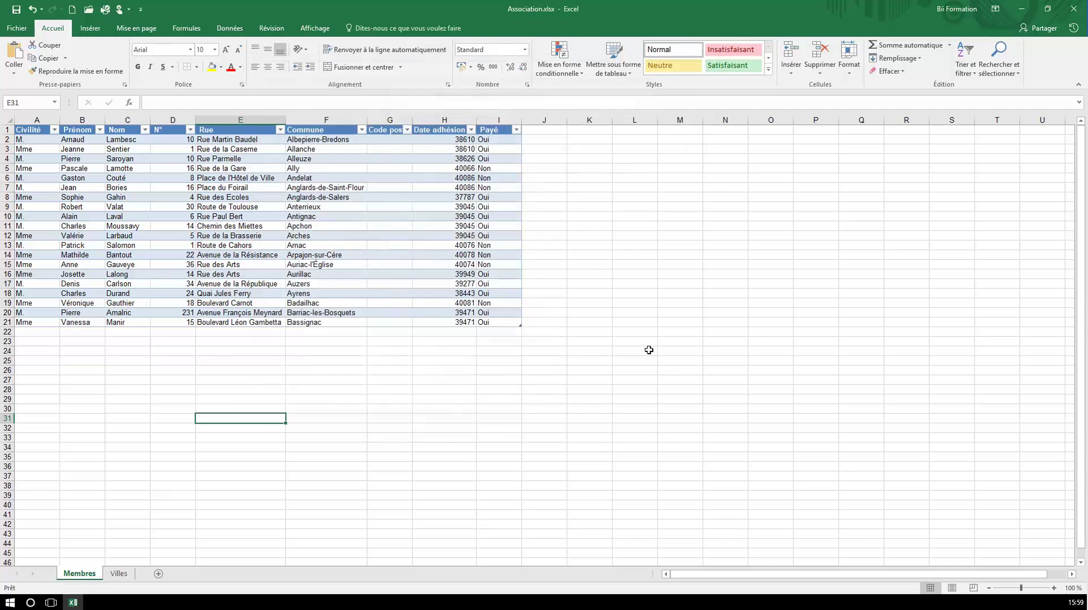
right_click(420, 68)
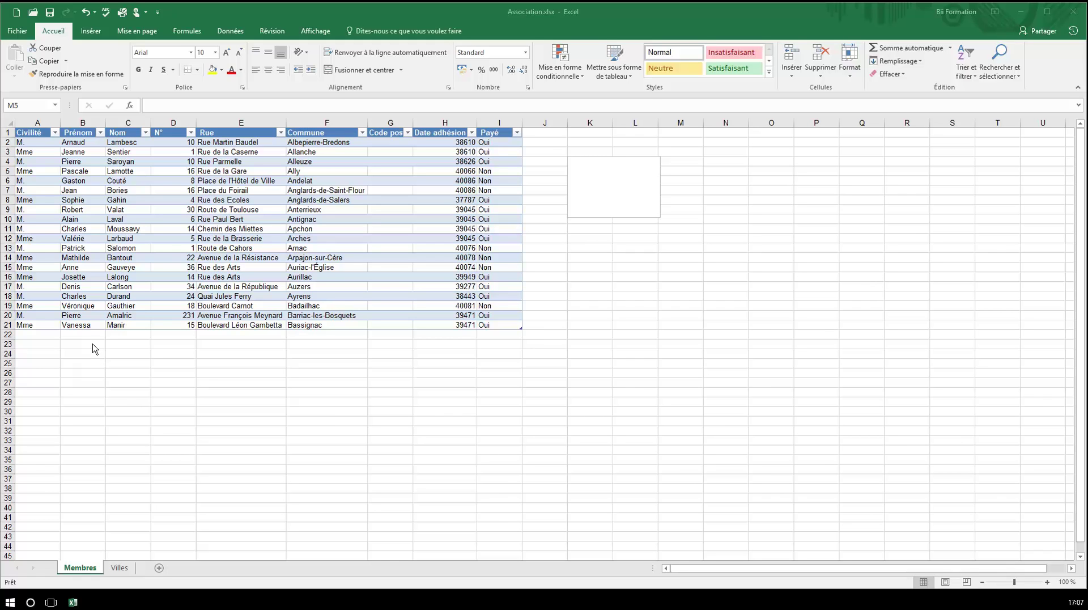
- Show the contextual Création tools of the members table and the Format tools of the empty text box, and deselect the box
left_click(31, 133)
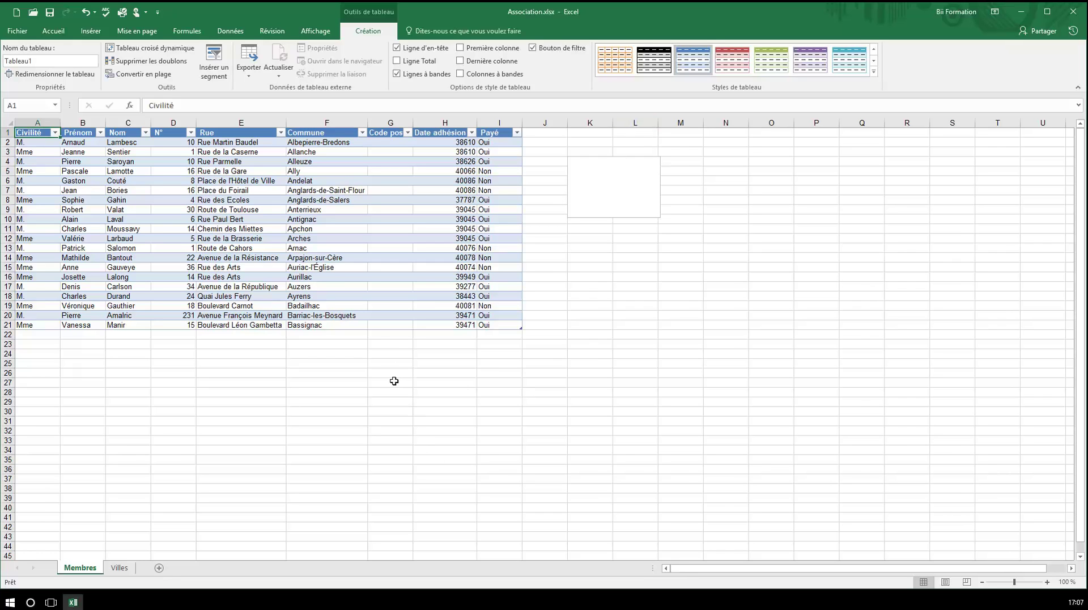
left_click(386, 343)
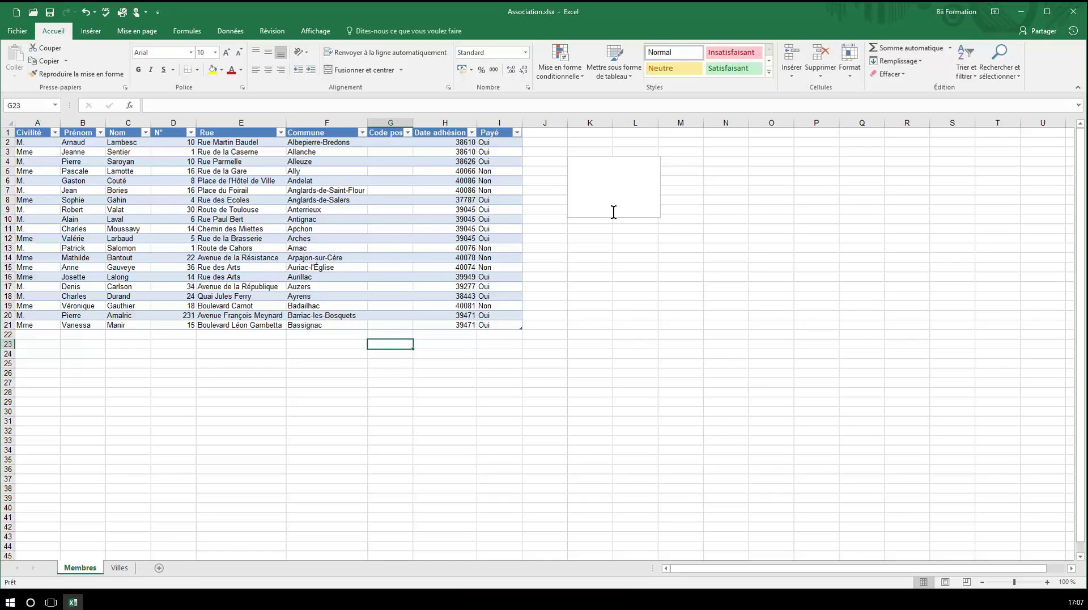
left_click(604, 171)
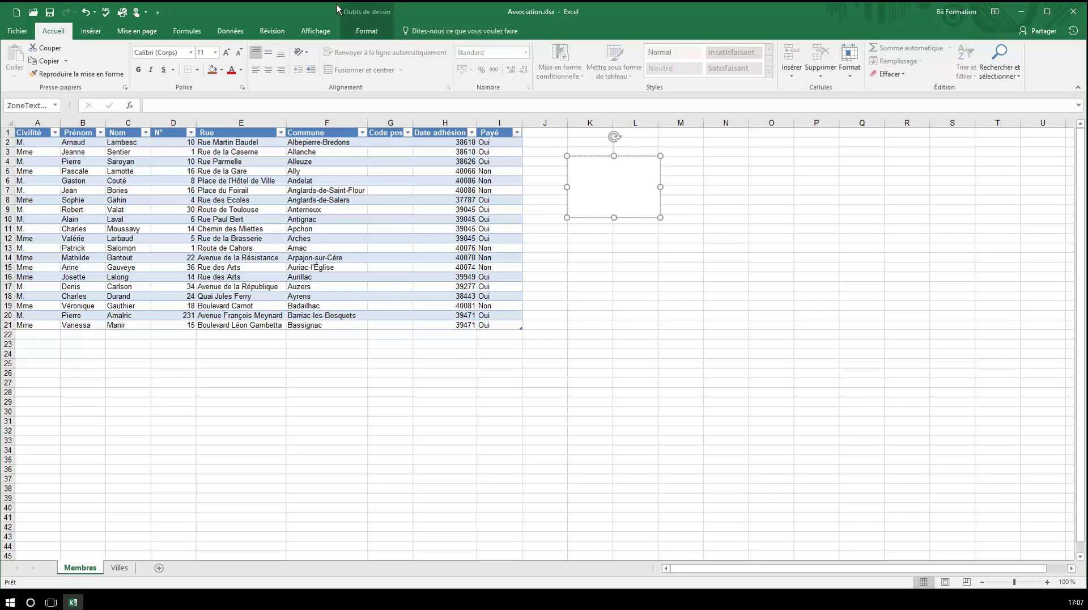
left_click(355, 31)
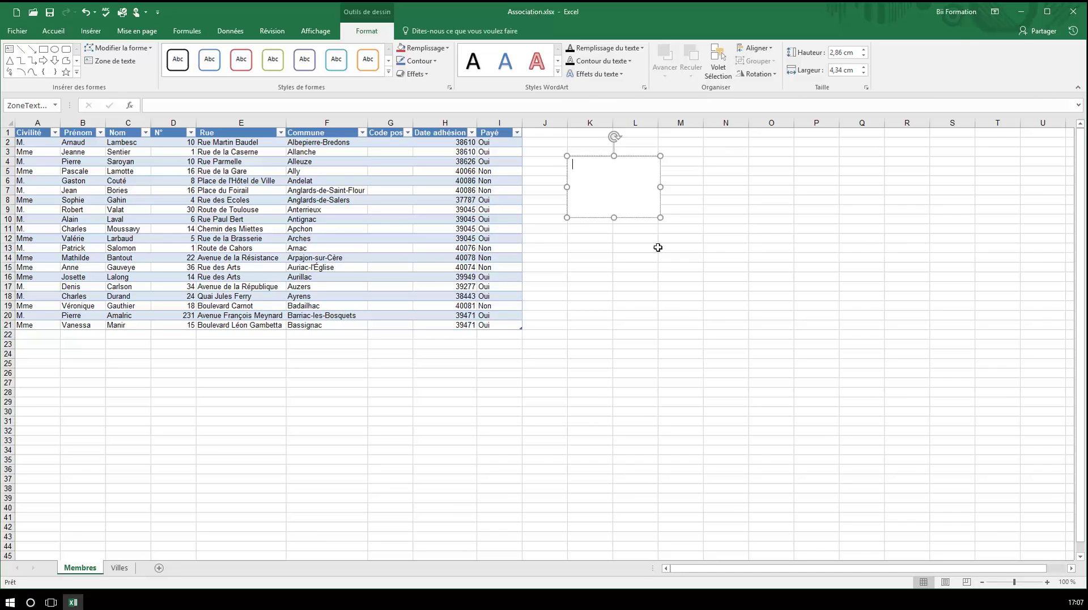
left_click(689, 197)
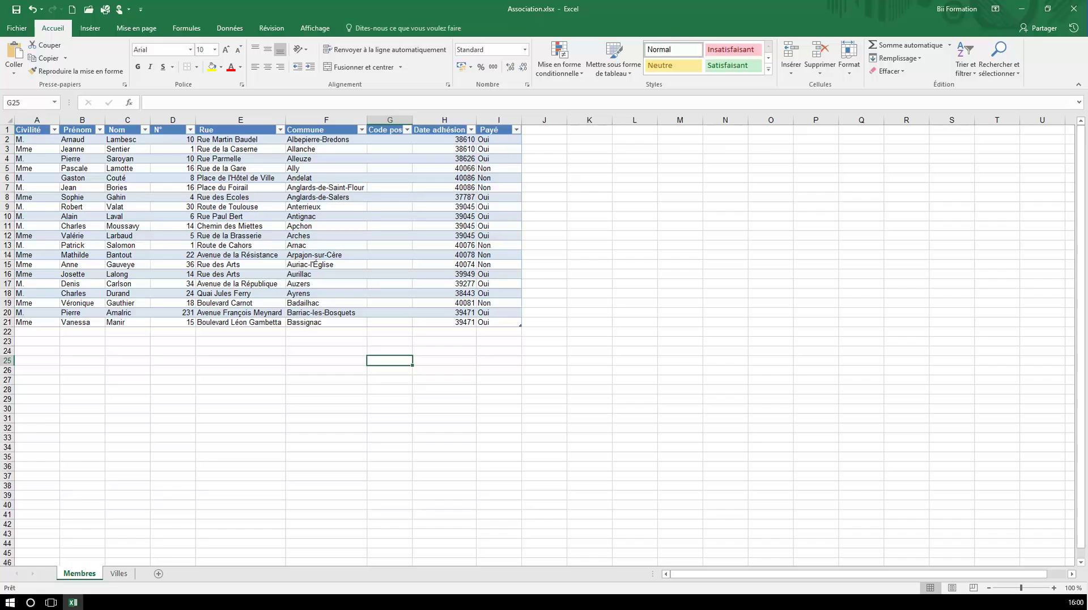
- Collapse the ribbon to its tab names and temporarily show the Données commands
left_click(1077, 85)
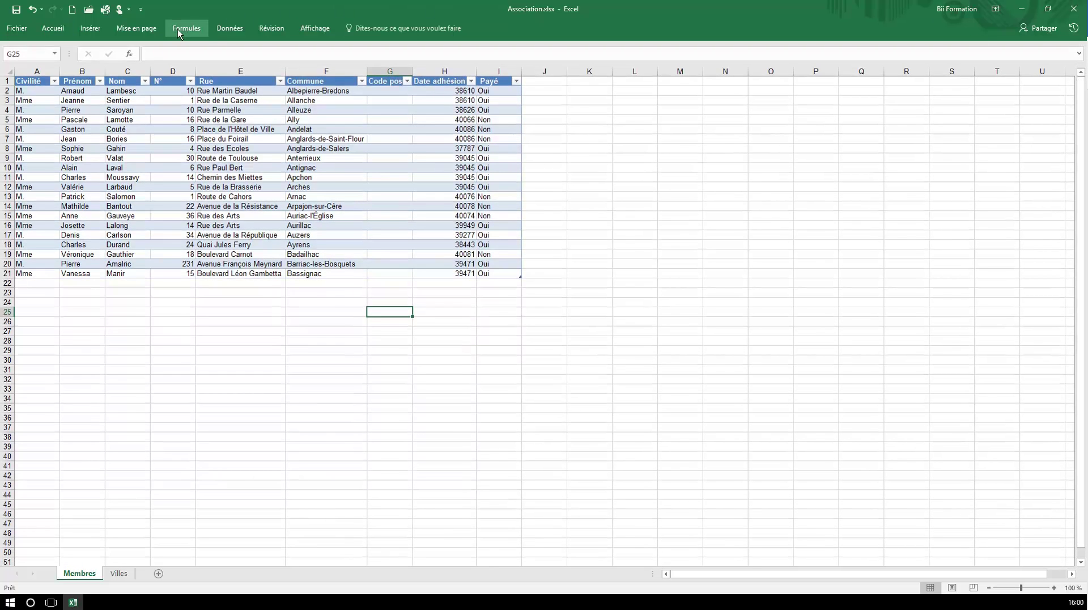
left_click(221, 30)
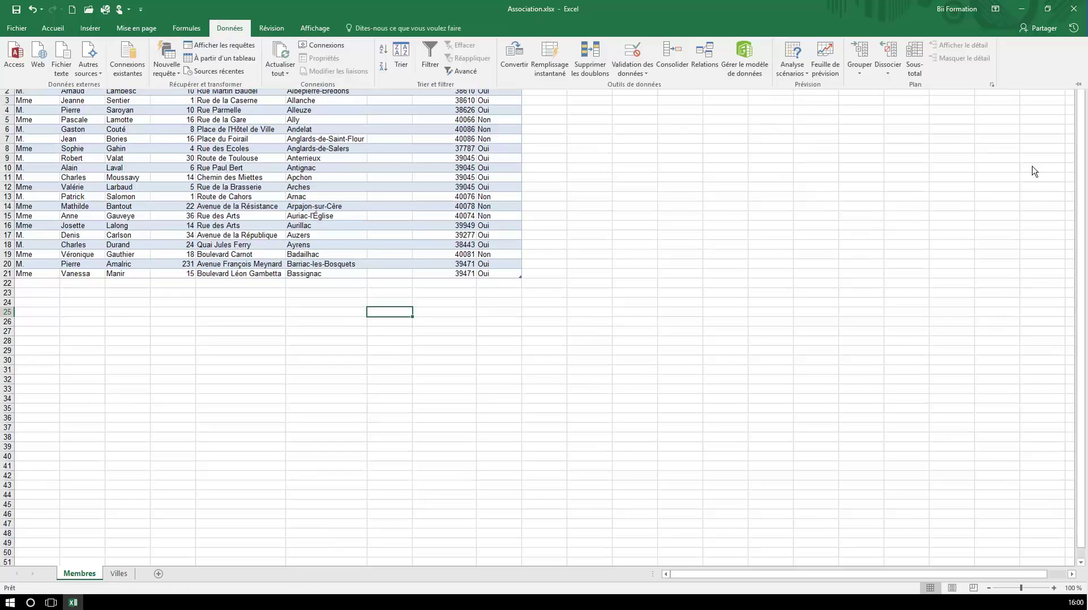
left_click(911, 108)
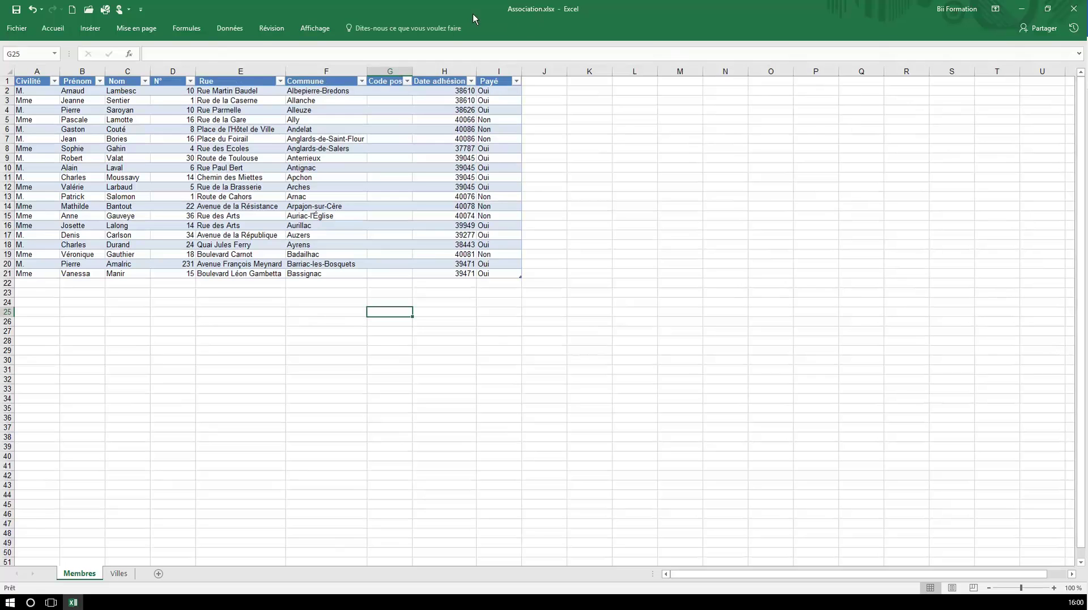
- Show the Révision commands and pin the ribbon so that it stays open
left_click(266, 29)
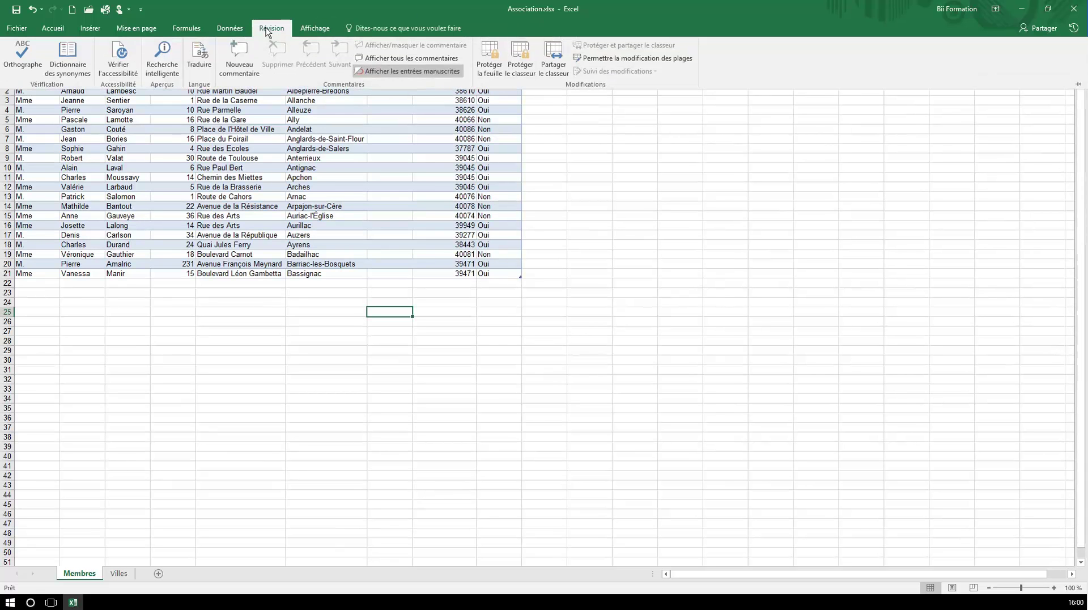
left_click(1079, 85)
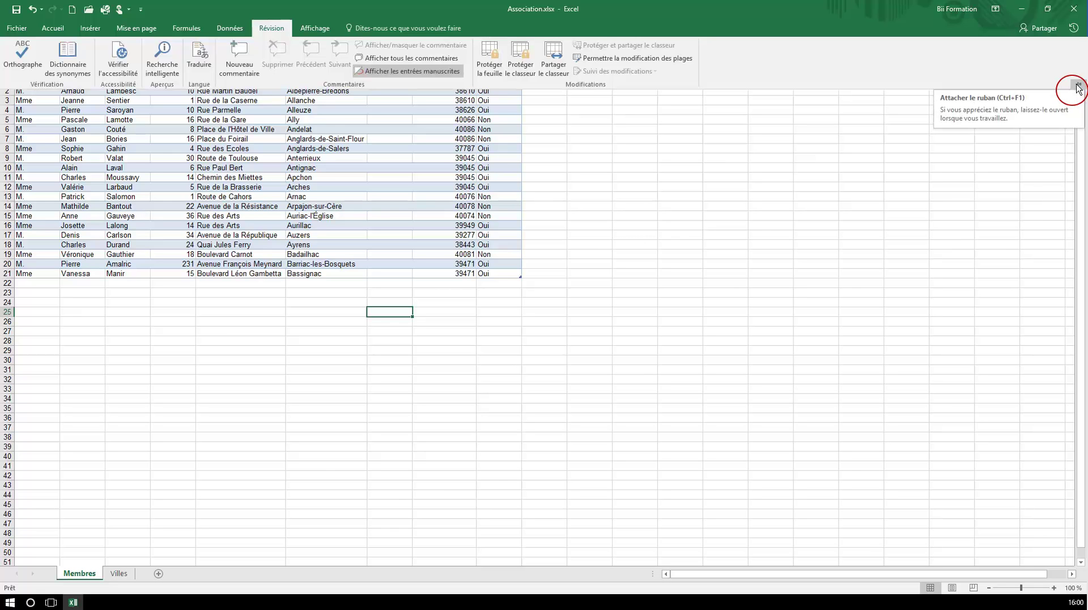
left_click(1079, 86)
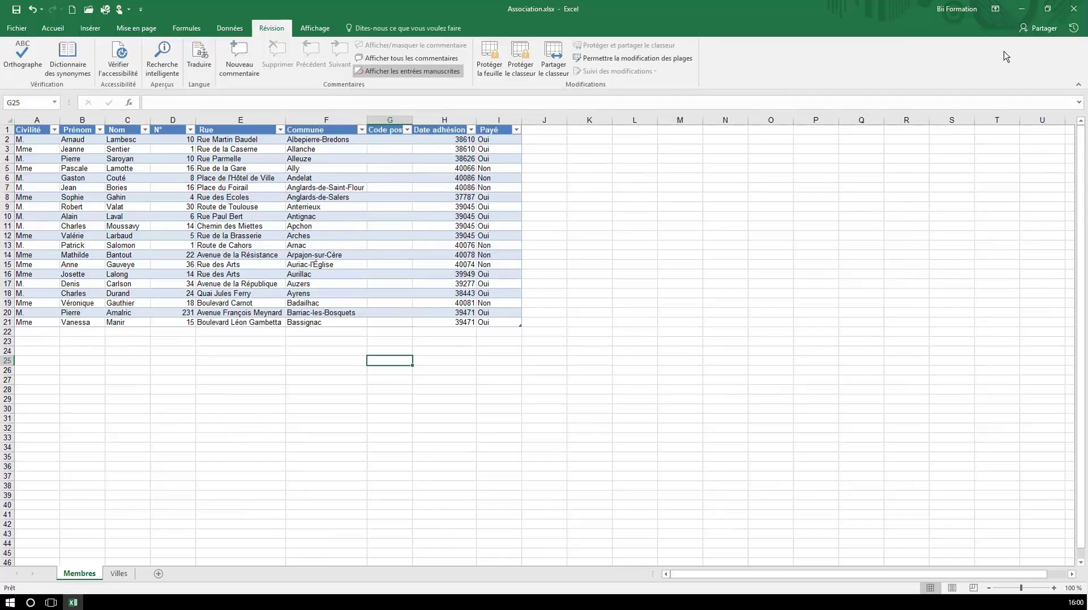
- Set the ribbon display to Afficher les onglets, check the Révision commands, and switch it to Masquer automatiquement le ruban
left_click(996, 10)
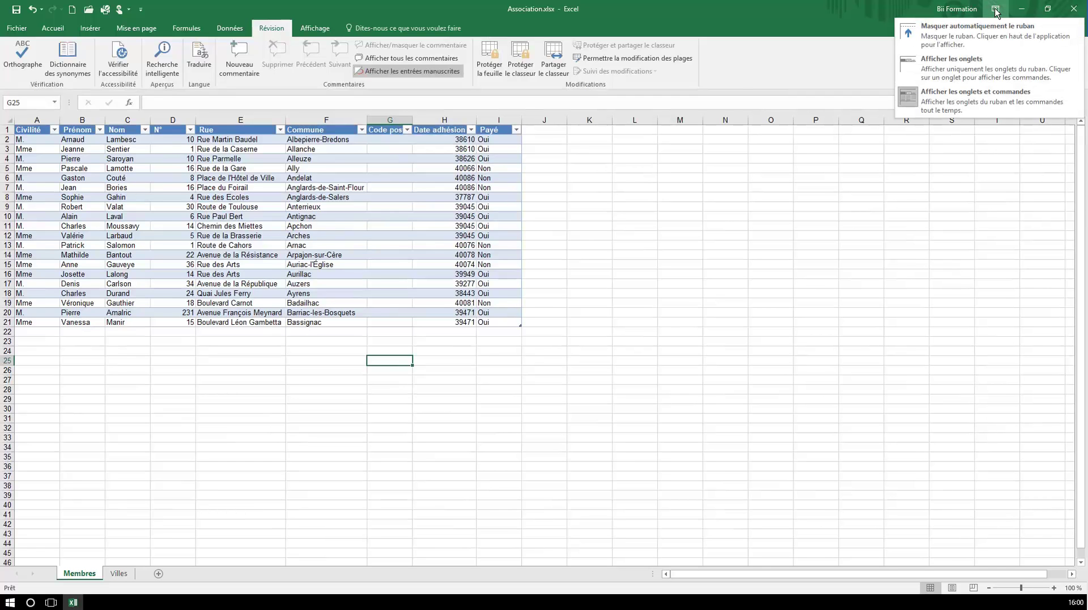
left_click(974, 73)
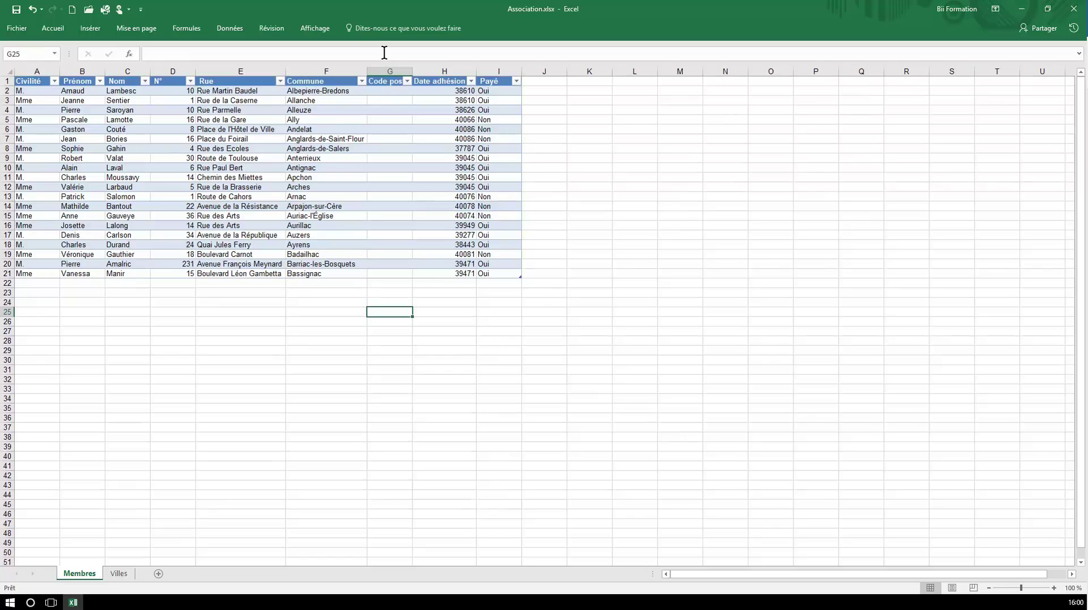
left_click(264, 29)
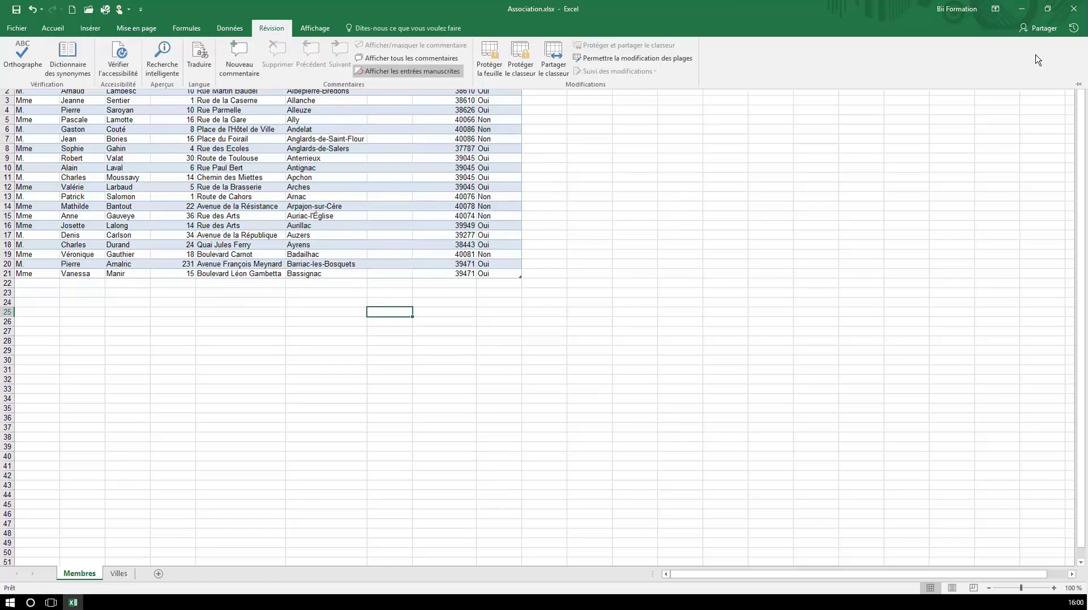
left_click(995, 9)
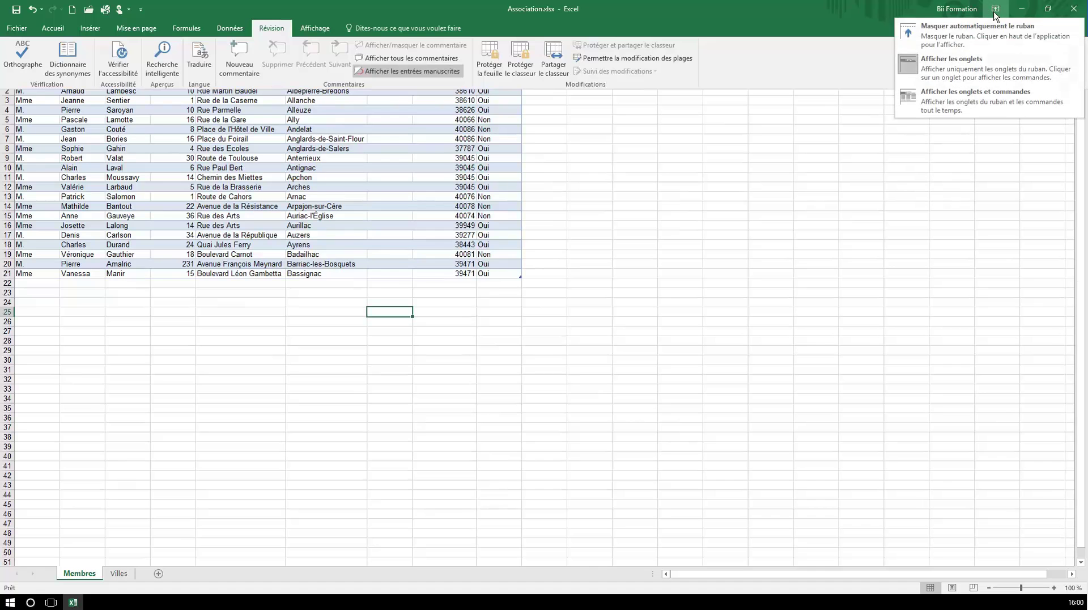
left_click(986, 24)
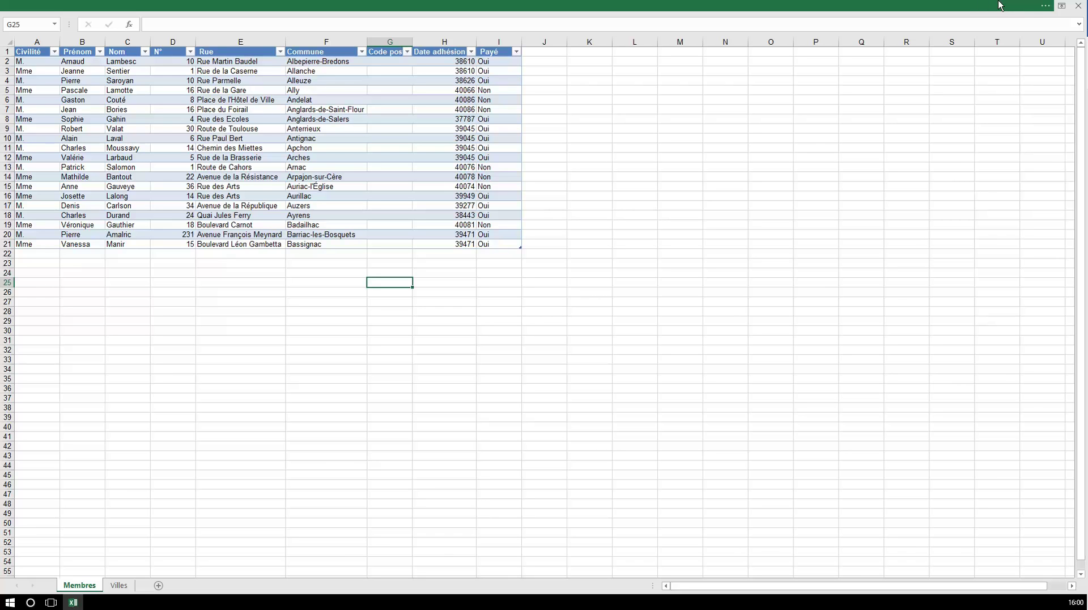
- Reveal the hidden ribbon and set its display to Afficher les onglets et commandes
left_click(1046, 5)
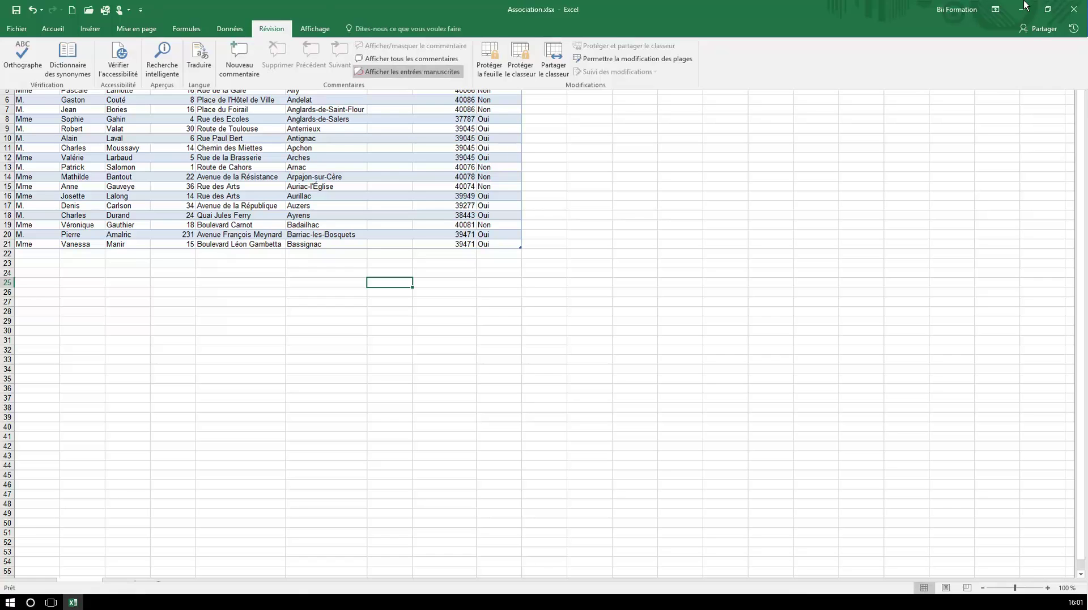
left_click(995, 9)
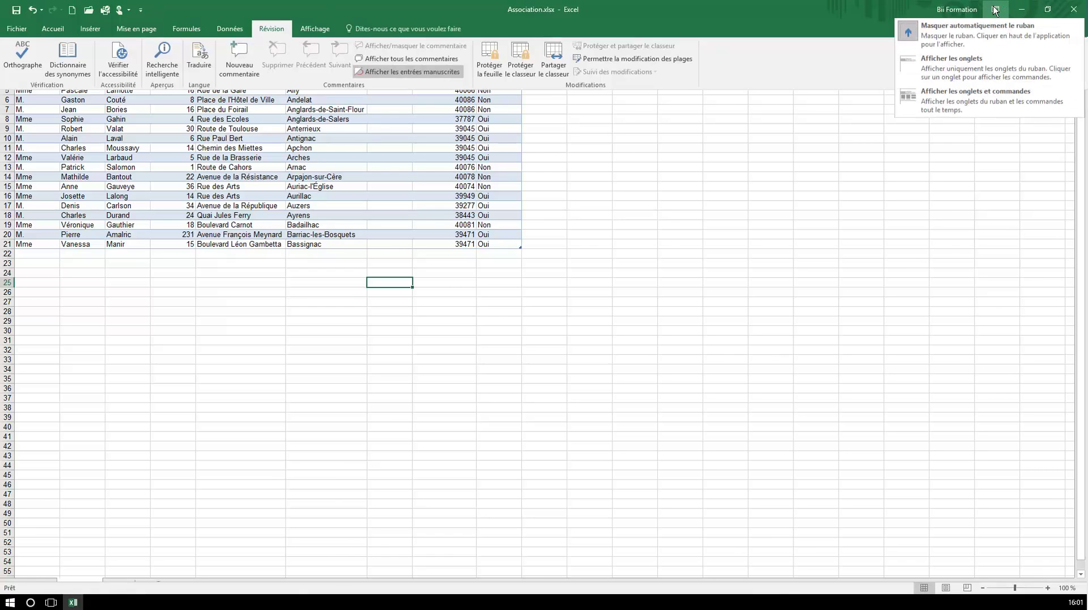
left_click(995, 100)
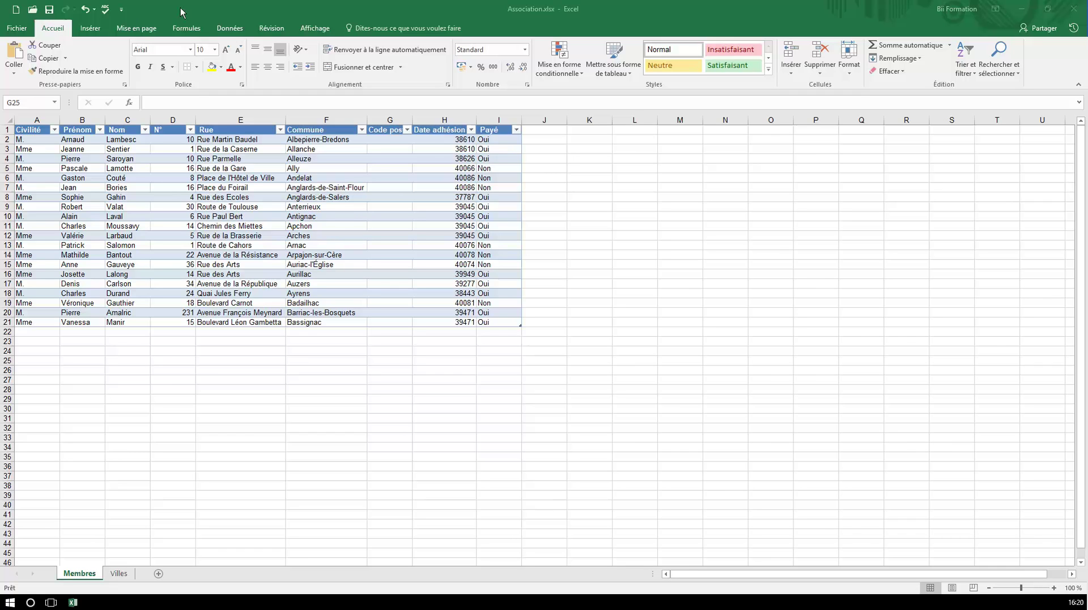
- Add the Impression rapide command to the Quick Access Toolbar
left_click(123, 10)
left_click(121, 10)
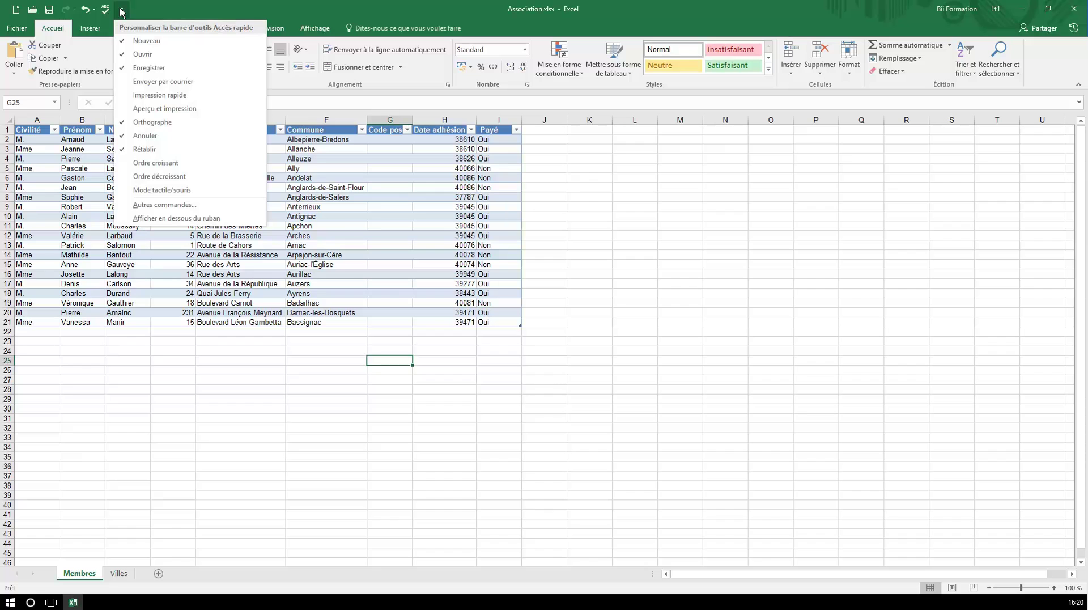
left_click(162, 95)
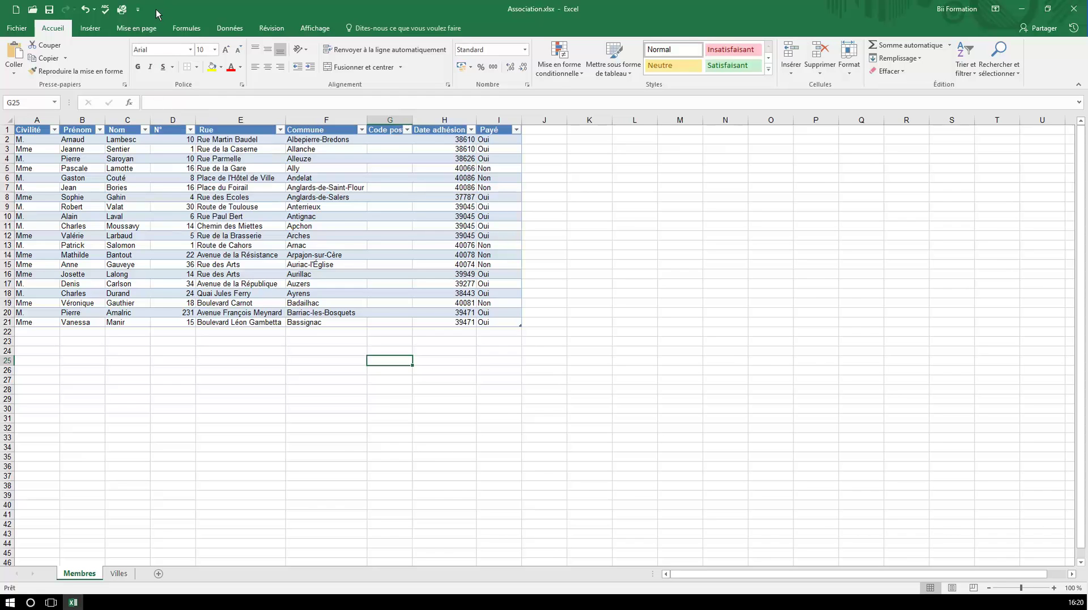
- In the full Quick Access Toolbar options, shift Enregistrer down one place and back up, and accept the dialog
left_click(138, 10)
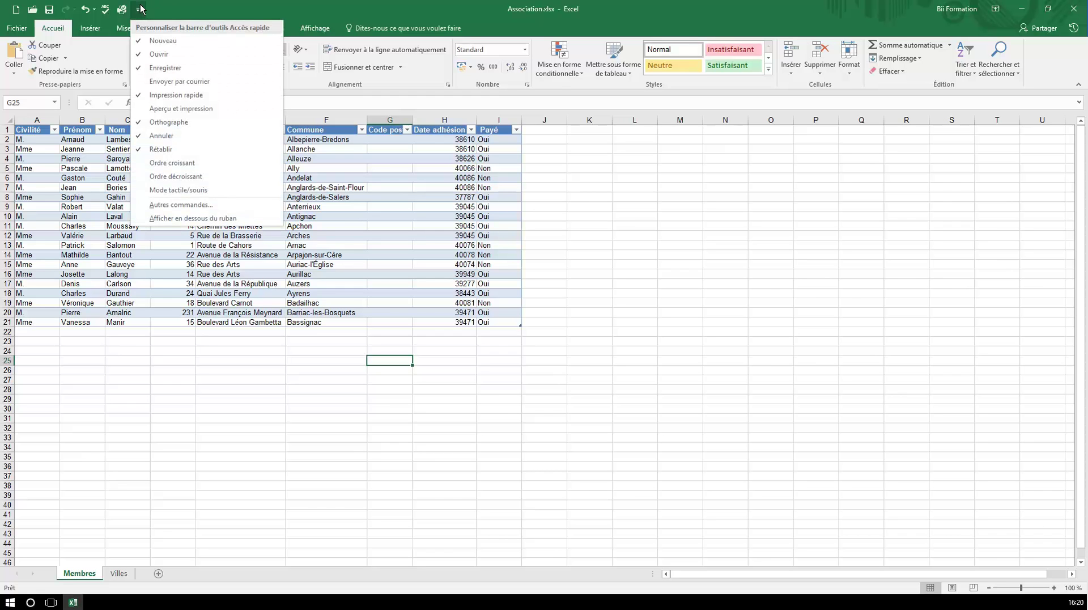
left_click(181, 205)
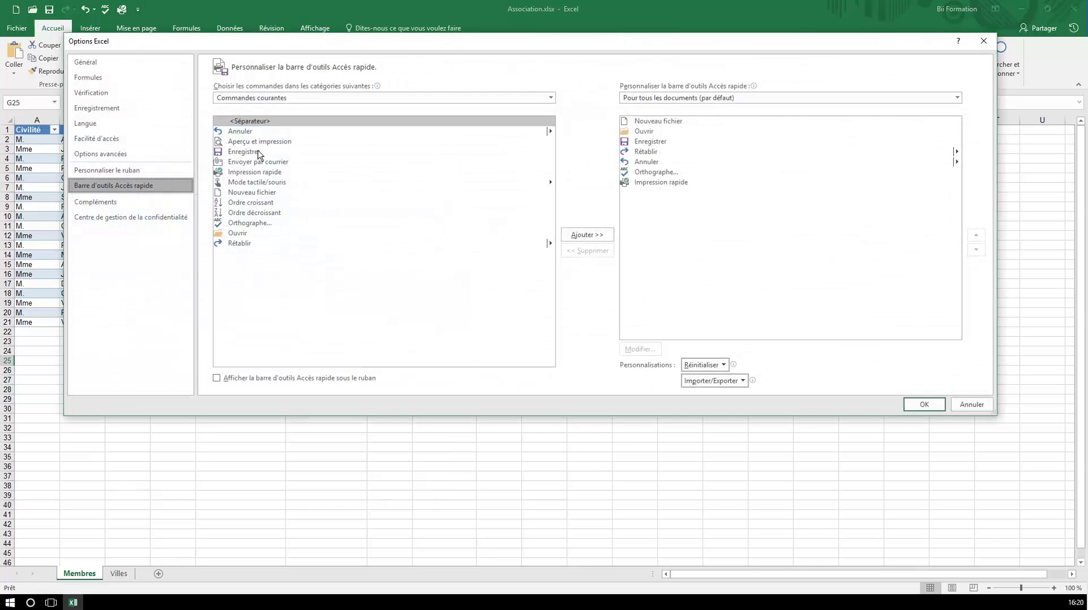
left_click(644, 145)
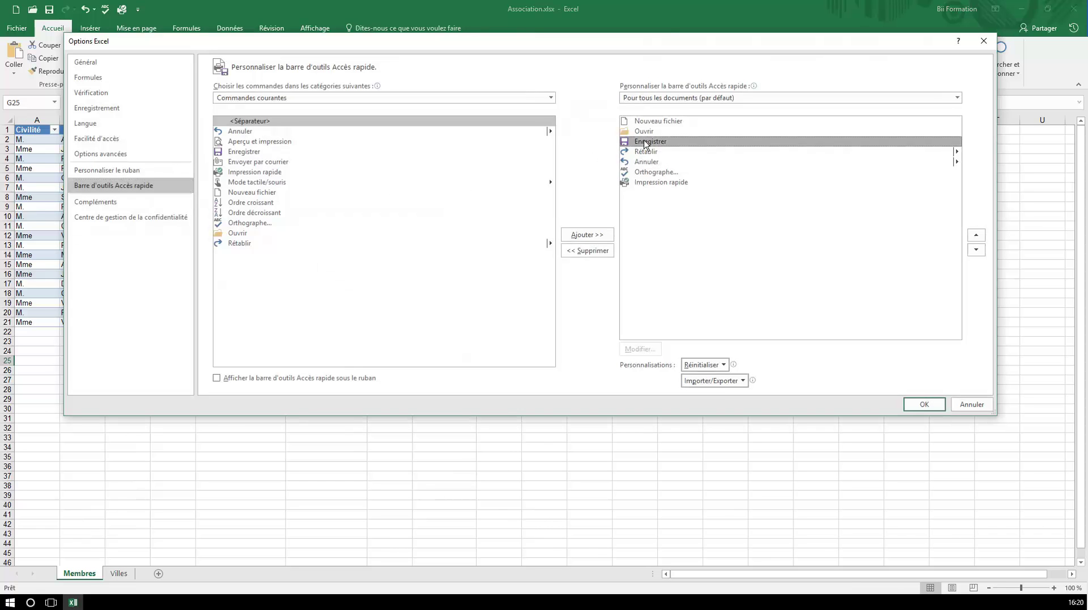
left_click(975, 251)
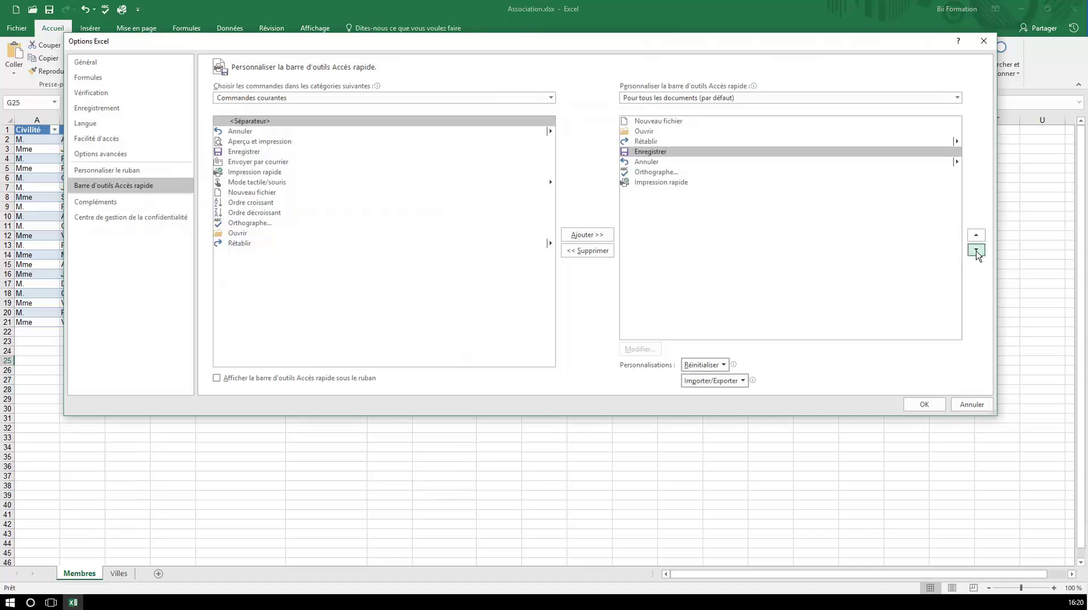
left_click(977, 235)
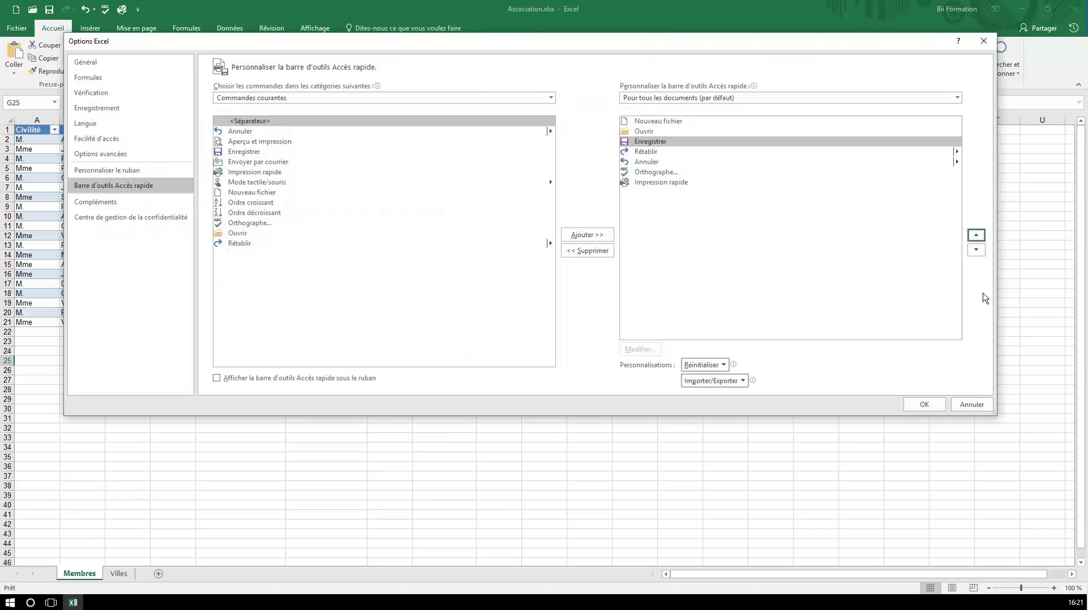
left_click(924, 404)
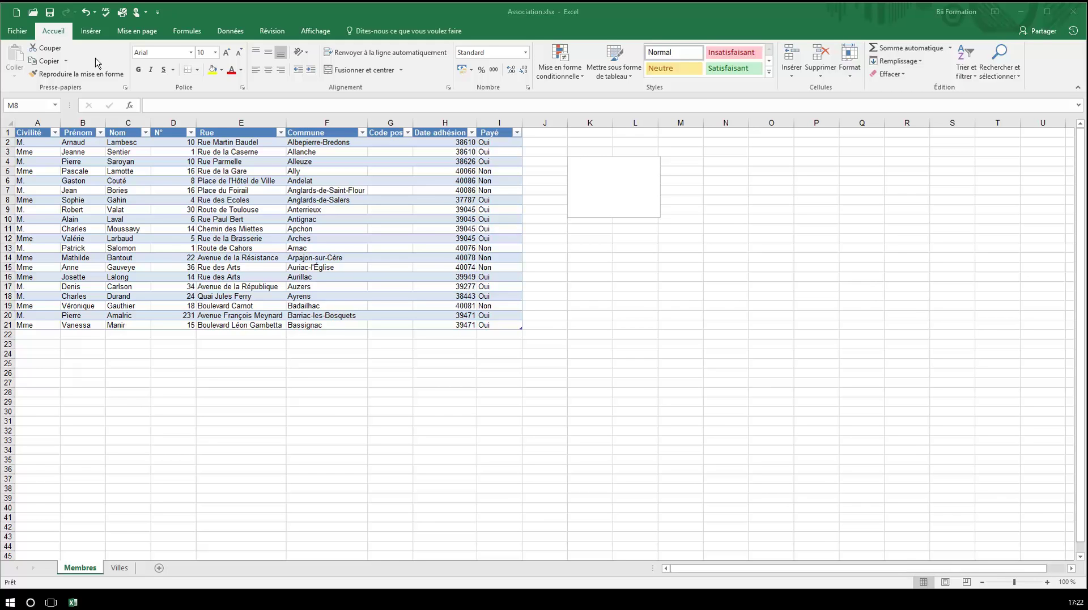
- Switch the command spacing to Tactile mode and back to Souris mode
left_click(146, 13)
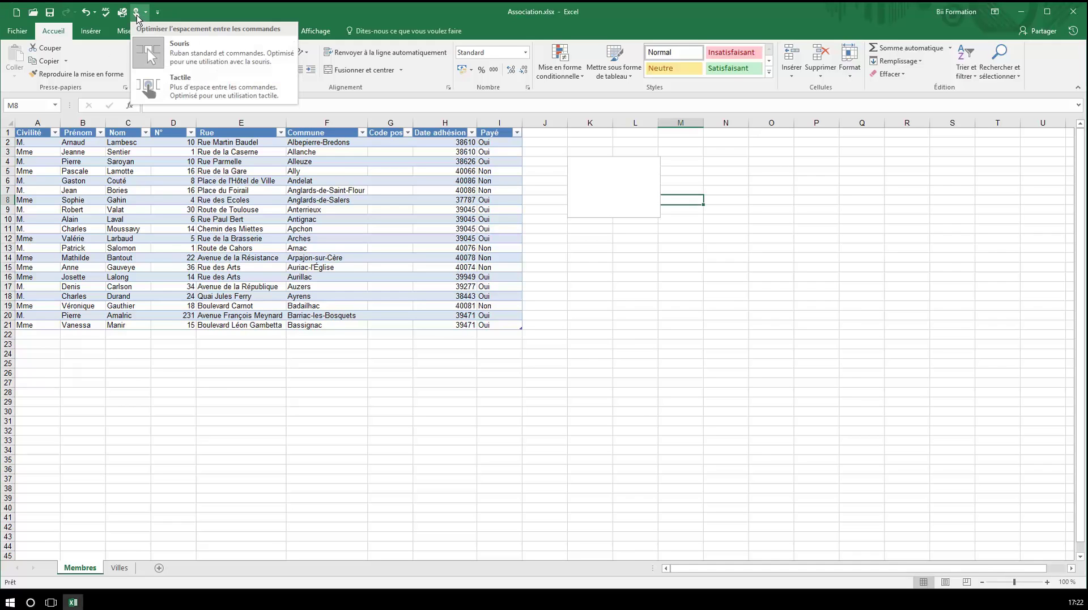
left_click(157, 85)
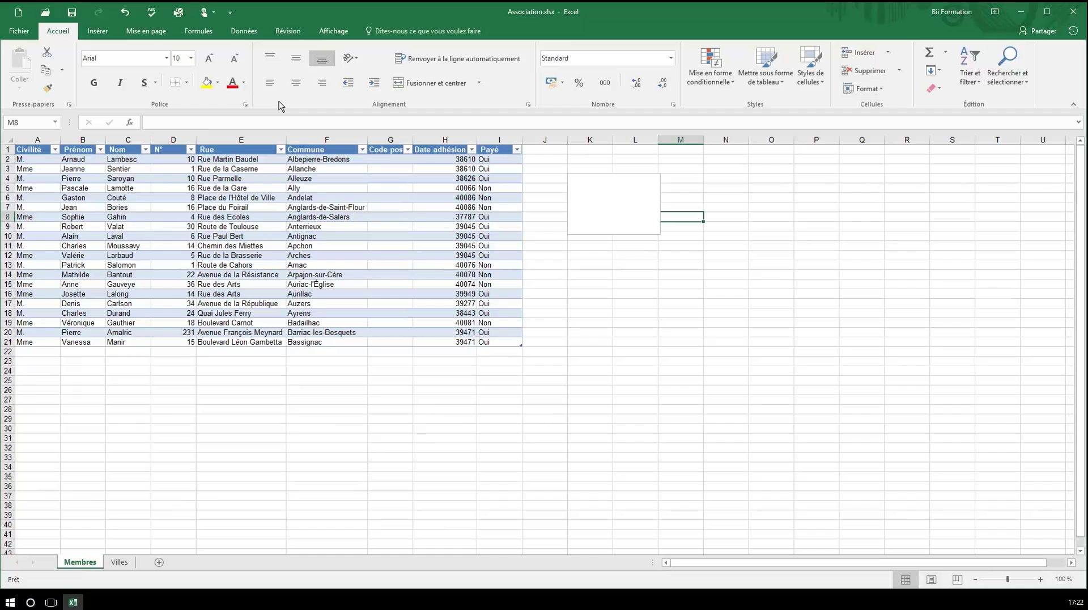
left_click(214, 13)
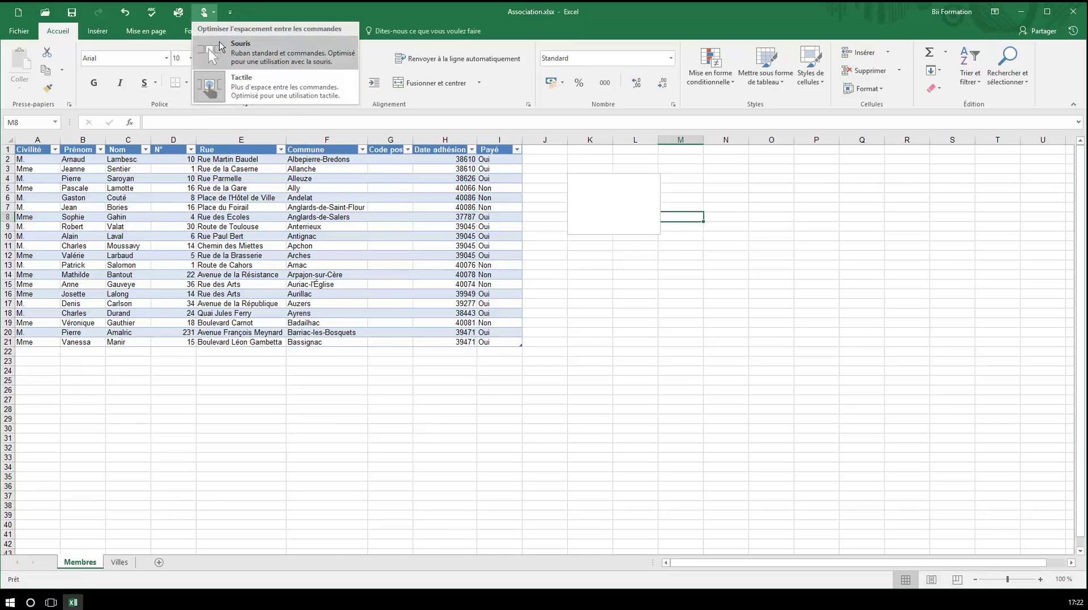
left_click(220, 49)
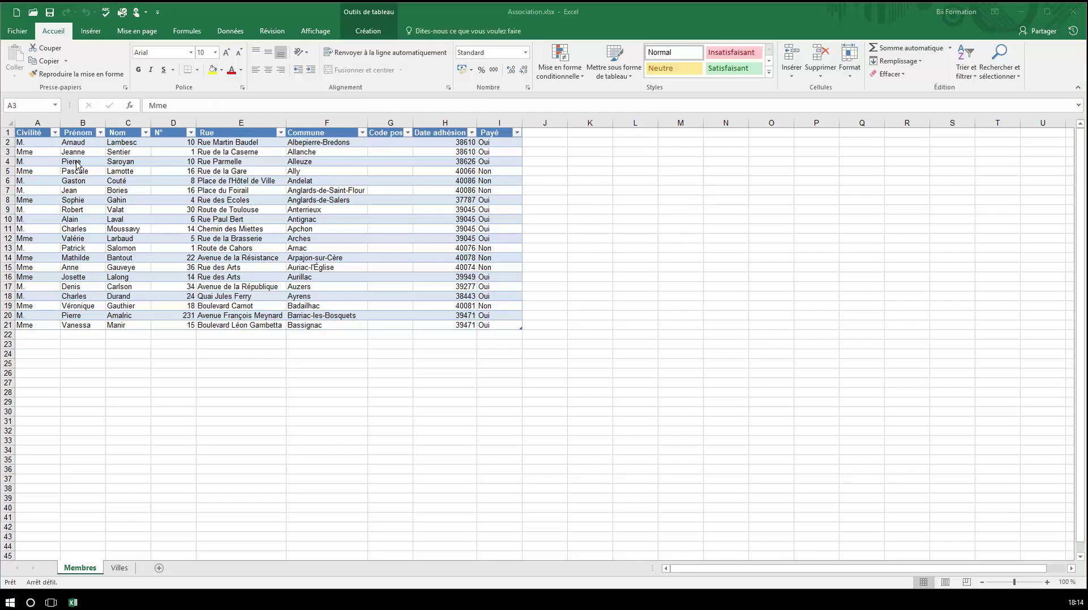
- Select columns A, B and C one at a time, rows 1 to 3 one at a time, and finally cell A3
left_click(29, 122)
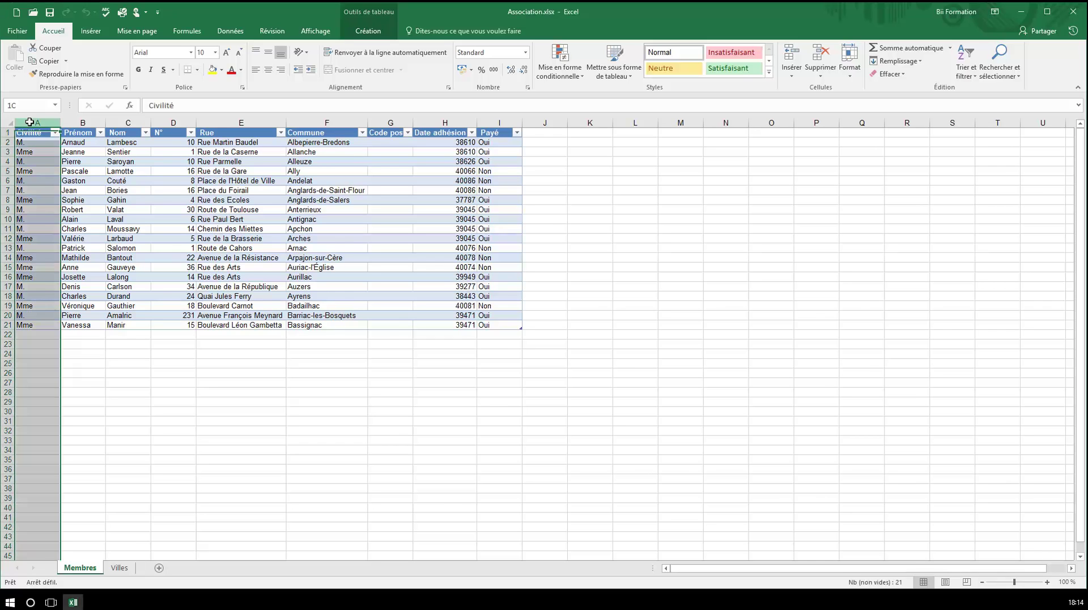
left_click(80, 122)
left_click(122, 122)
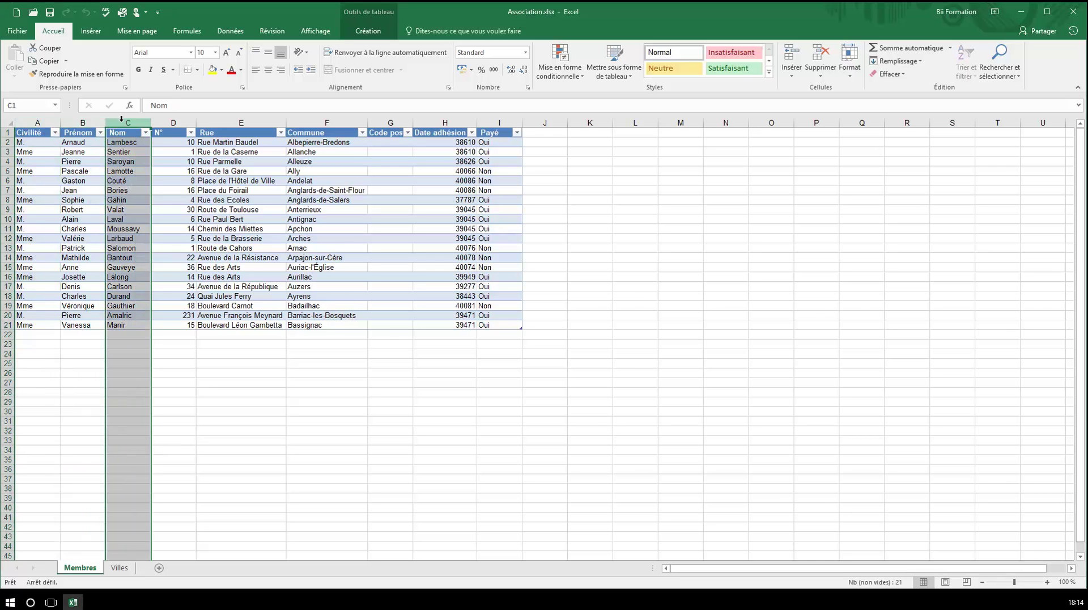
left_click(8, 133)
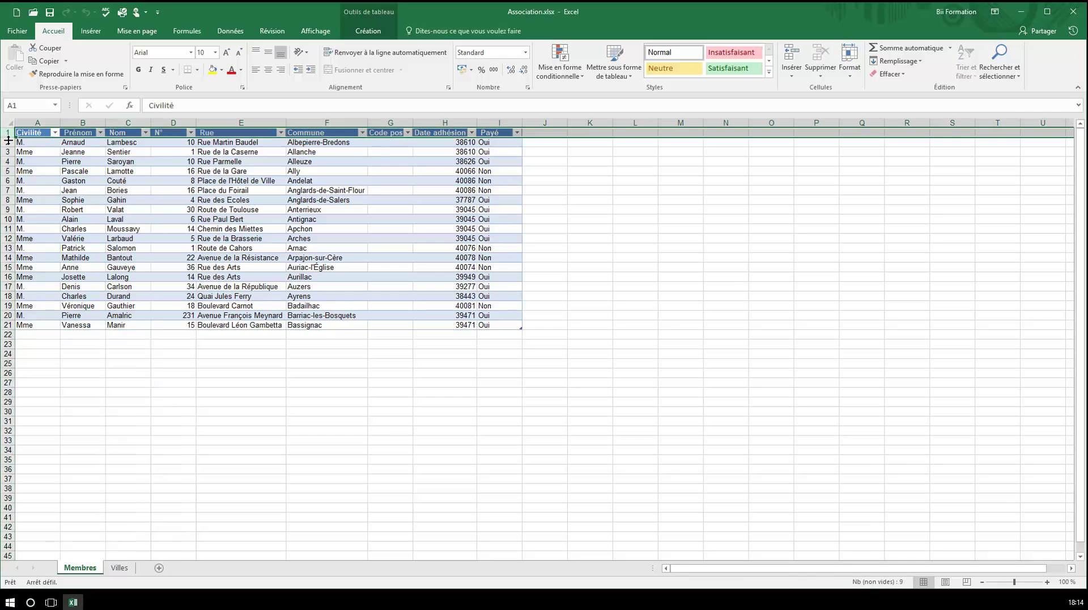
left_click(8, 142)
left_click(7, 152)
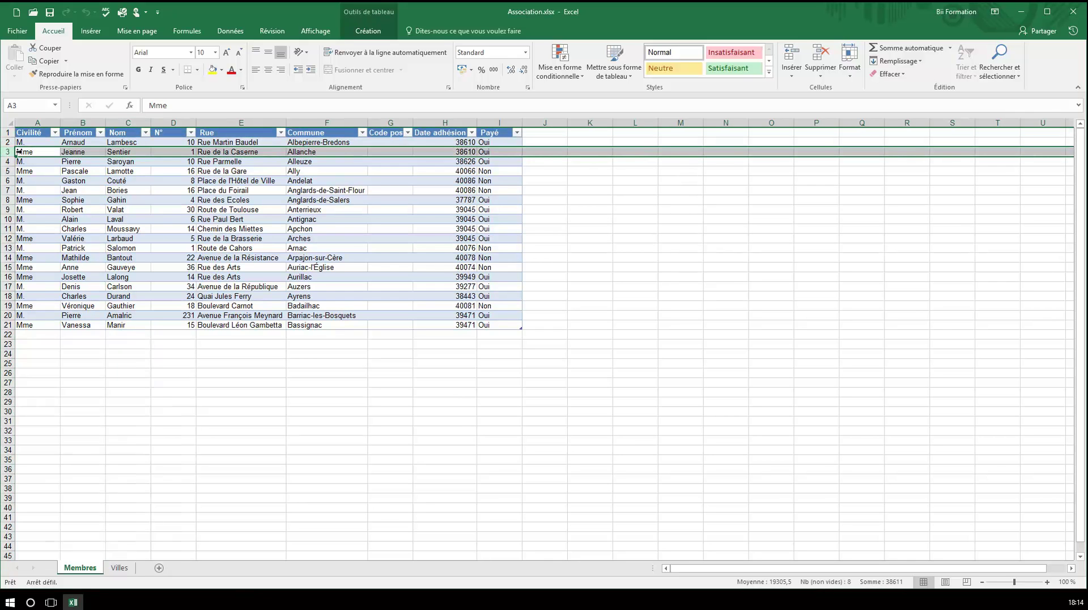
left_click(30, 152)
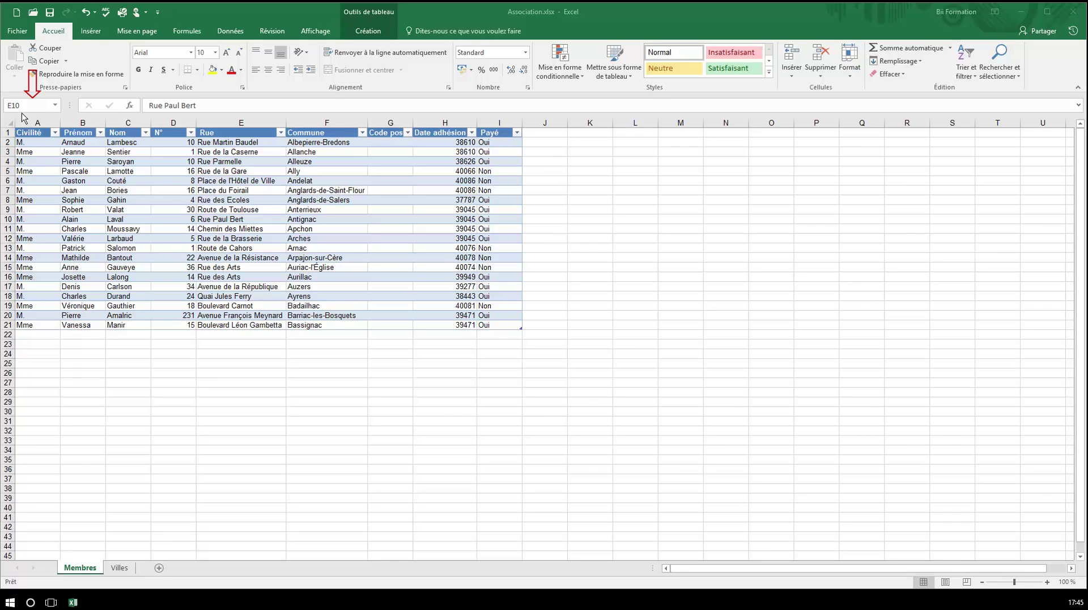
- Check the Name Box for cell E10, look through the recently used functions in Insérer une fonction, and cancel the dialog
left_click(25, 104)
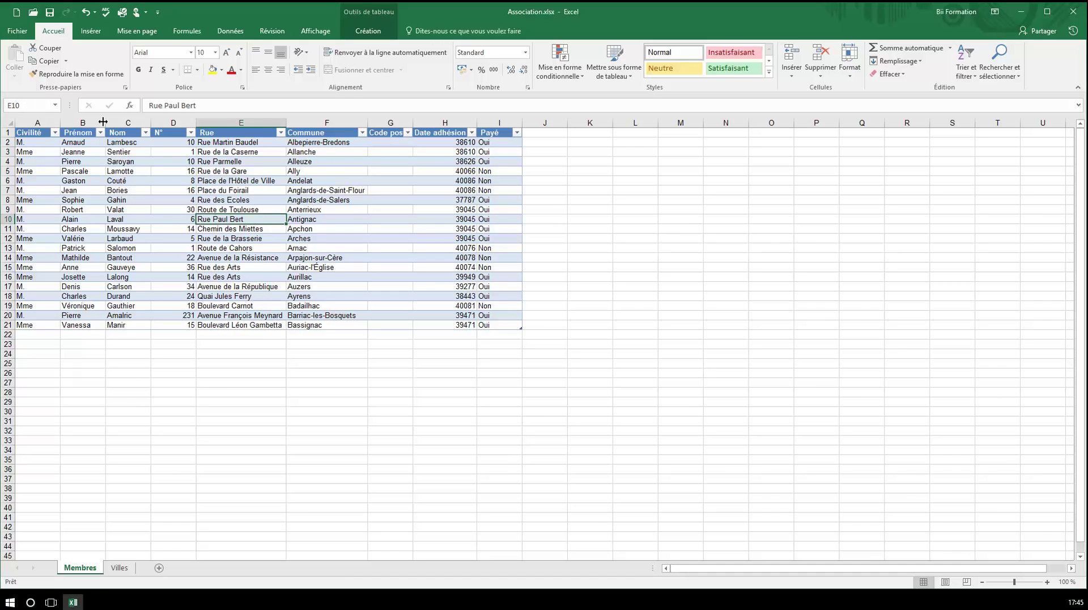
left_click(131, 106)
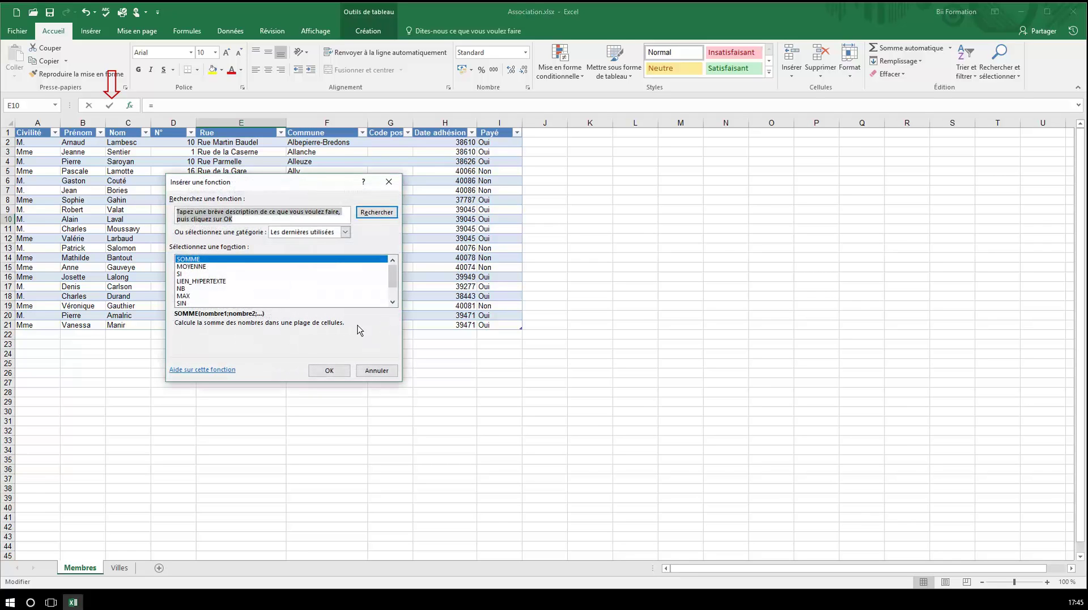
left_click(393, 303)
left_click(393, 304)
left_click(392, 303)
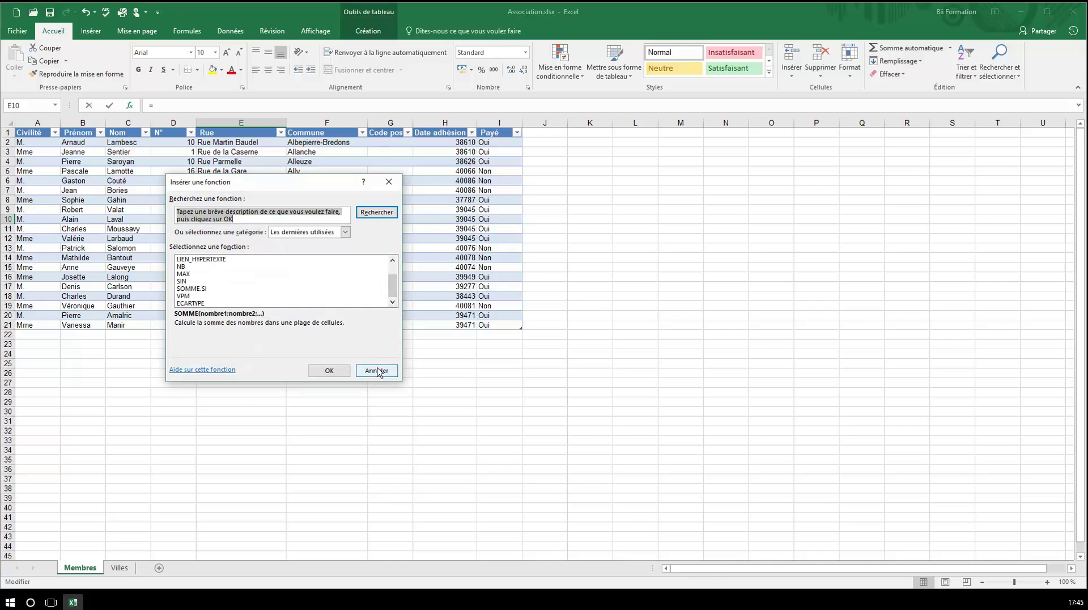
left_click(376, 370)
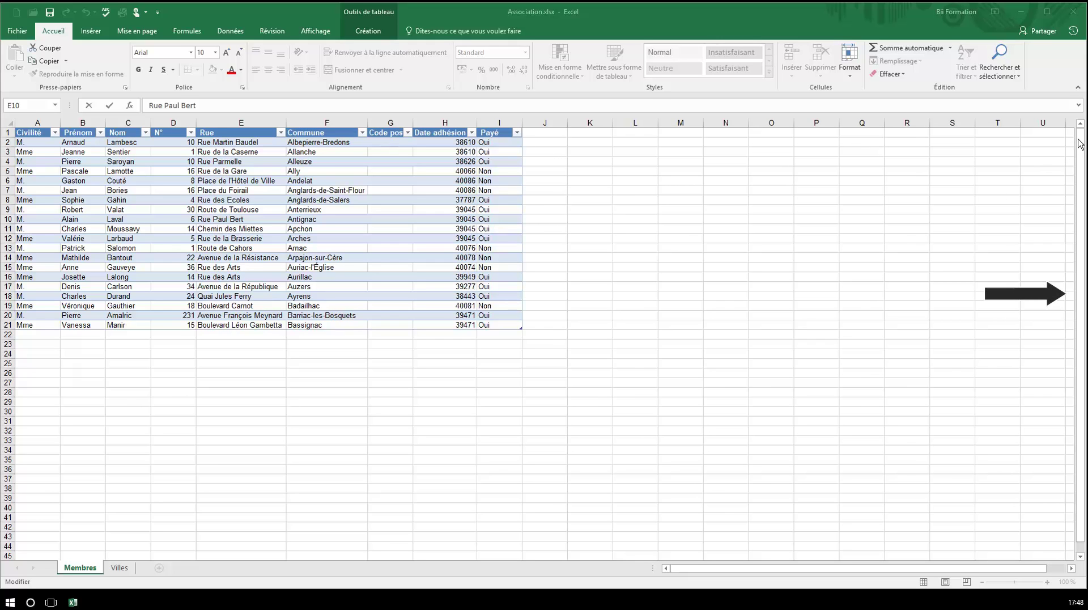
- Look over the empty rows below the Membres table, return to row 1, and try moving the sheet sideways
left_click(1081, 557)
left_click(1081, 558)
left_click(1081, 558)
left_click(1081, 557)
left_click(1081, 557)
left_click(1080, 558)
left_click(1080, 558)
left_click(1080, 558)
left_click(1081, 558)
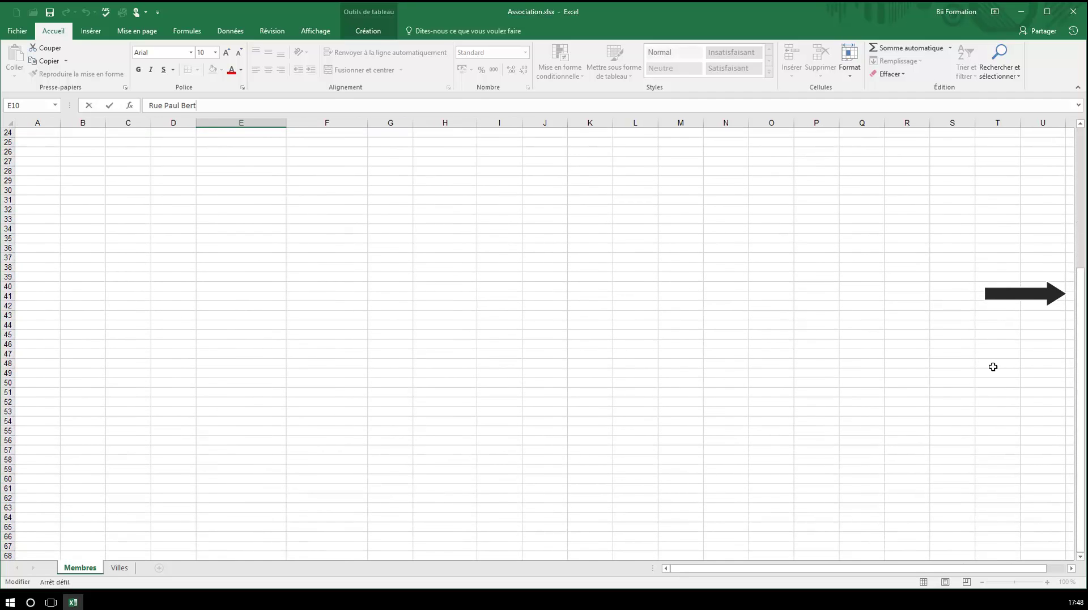
left_click_drag(1082, 322, 1082, 179)
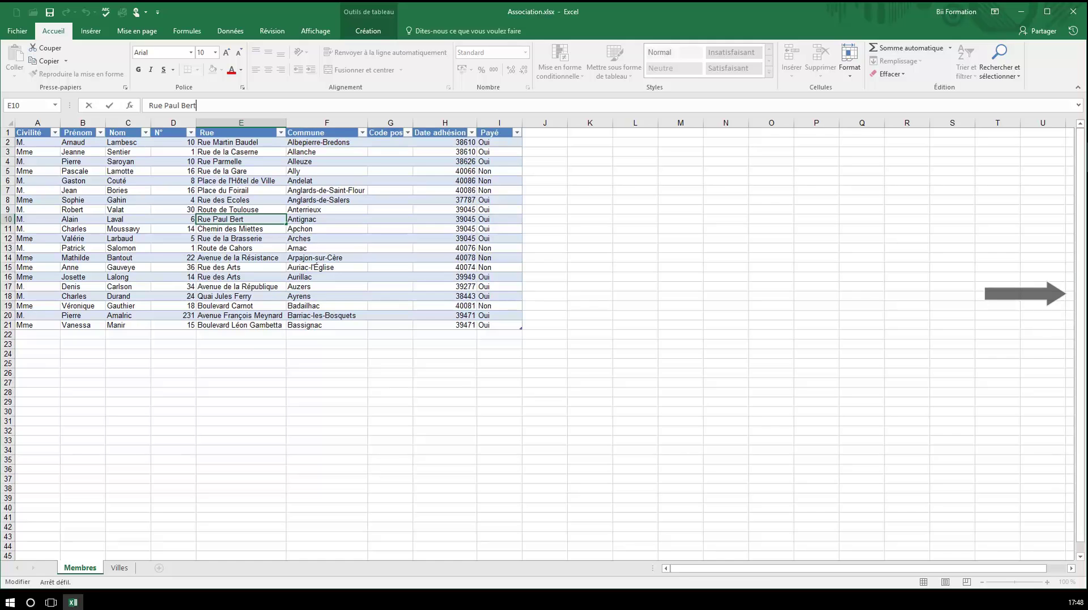
left_click_drag(756, 573, 715, 570)
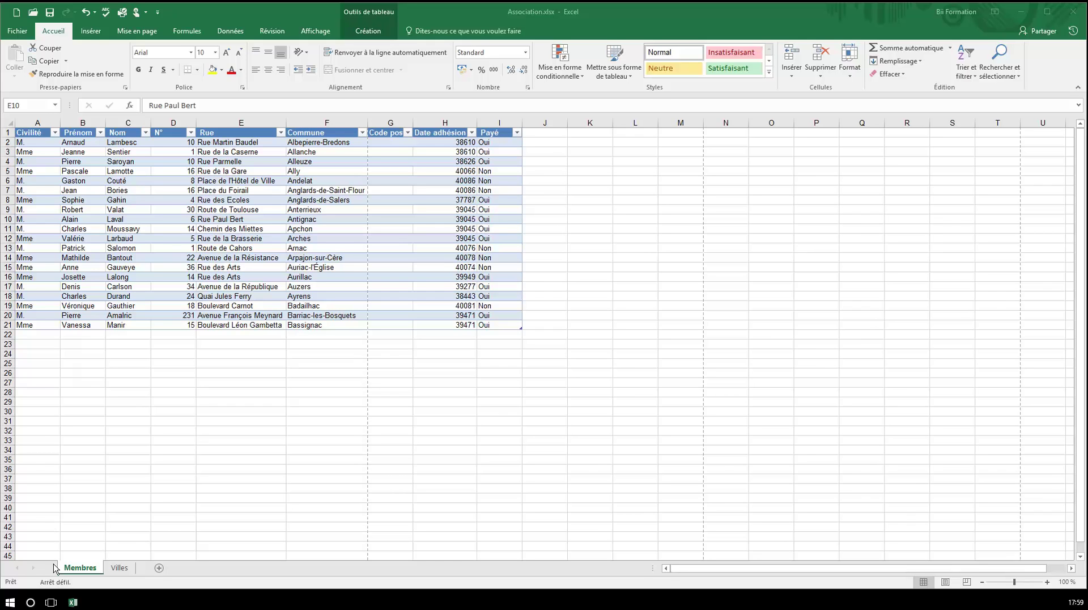
- Look at the Villes sheet and return to the Membres sheet
left_click(115, 567)
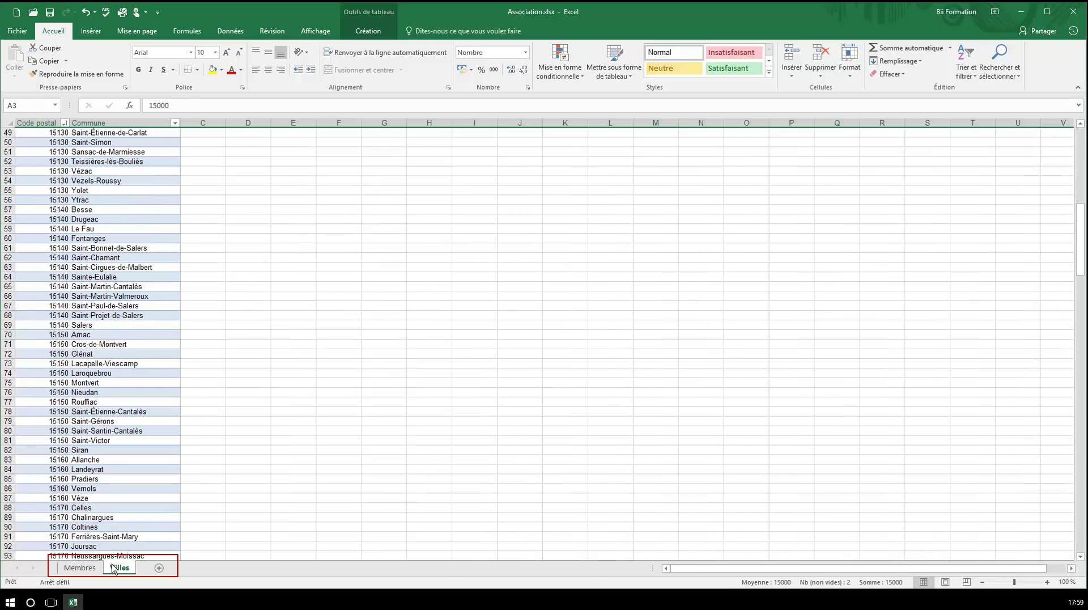
left_click(78, 567)
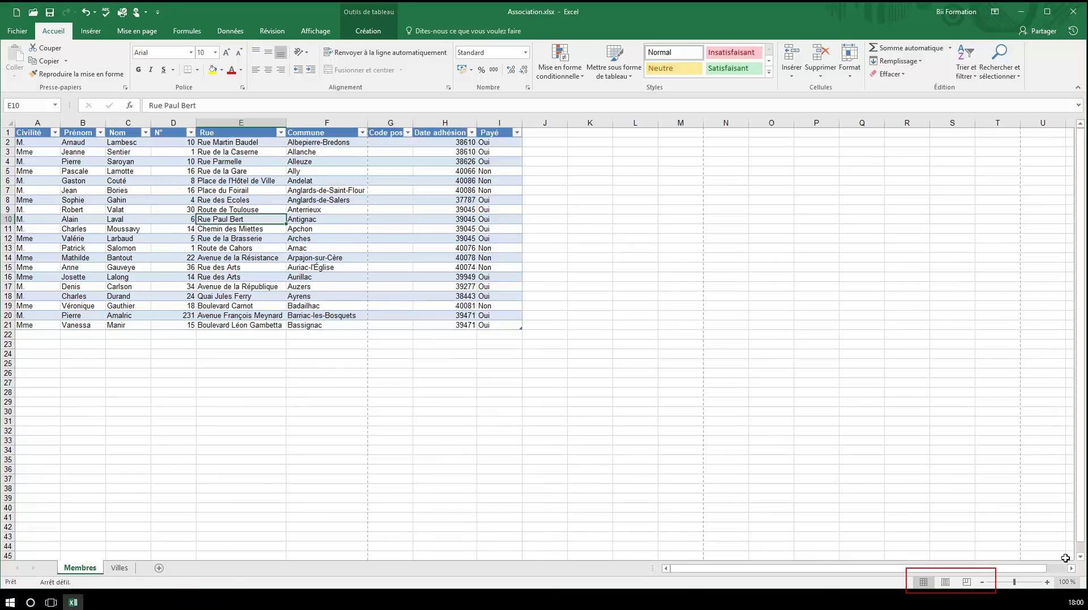
- View the Membres sheet in page layout and in Aperçu des sauts de page, and restore the normal view
left_click(945, 582)
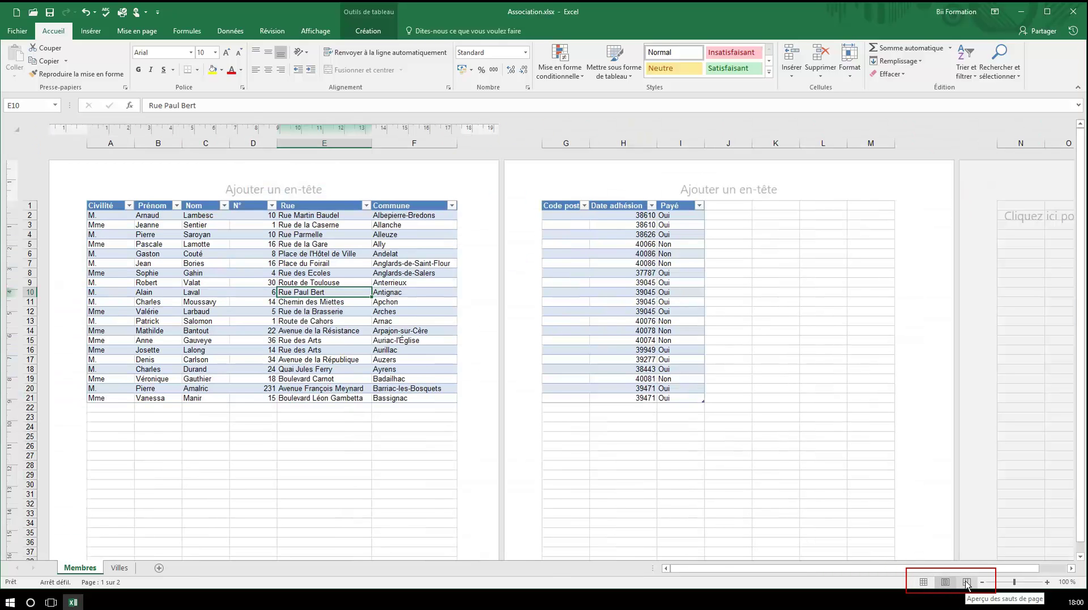
left_click(967, 582)
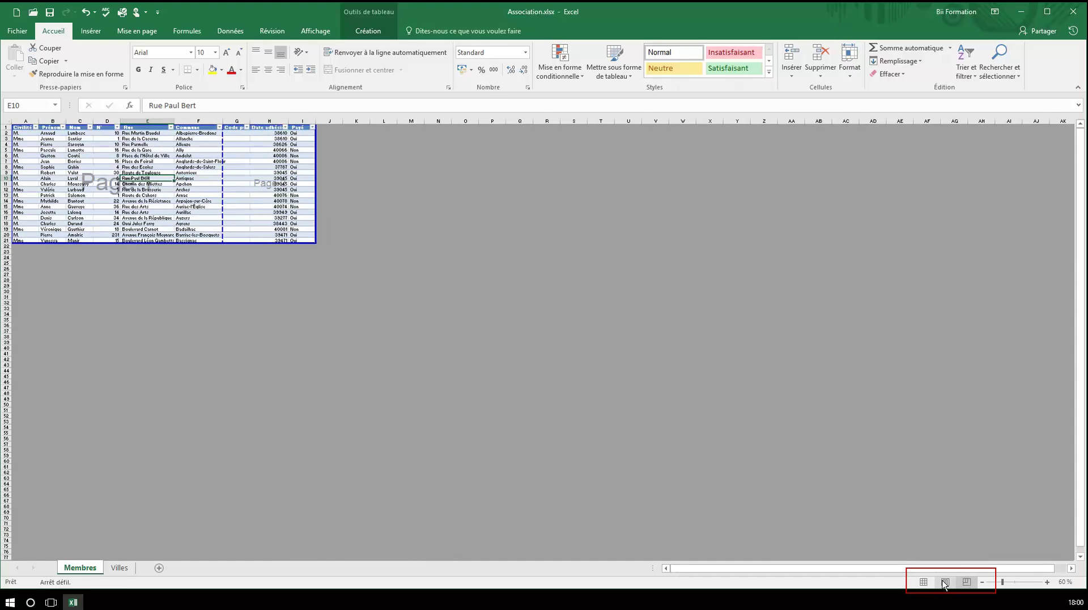
left_click(922, 582)
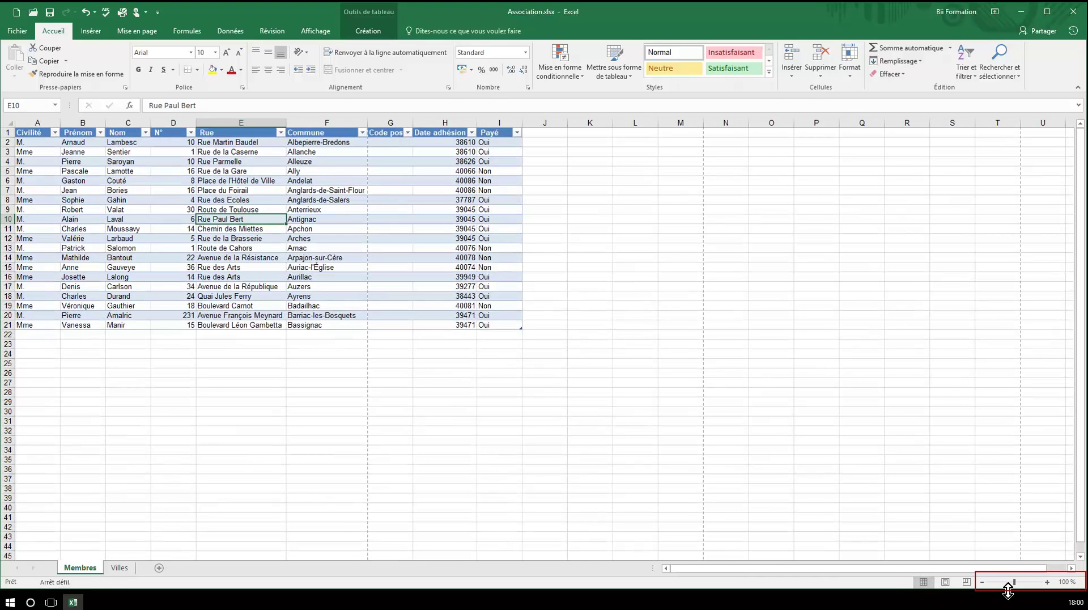
- Check the zoom control and the magnification choices in the Zoom dialog, and cancel without changing the factor
left_click_drag(1014, 583, 1015, 584)
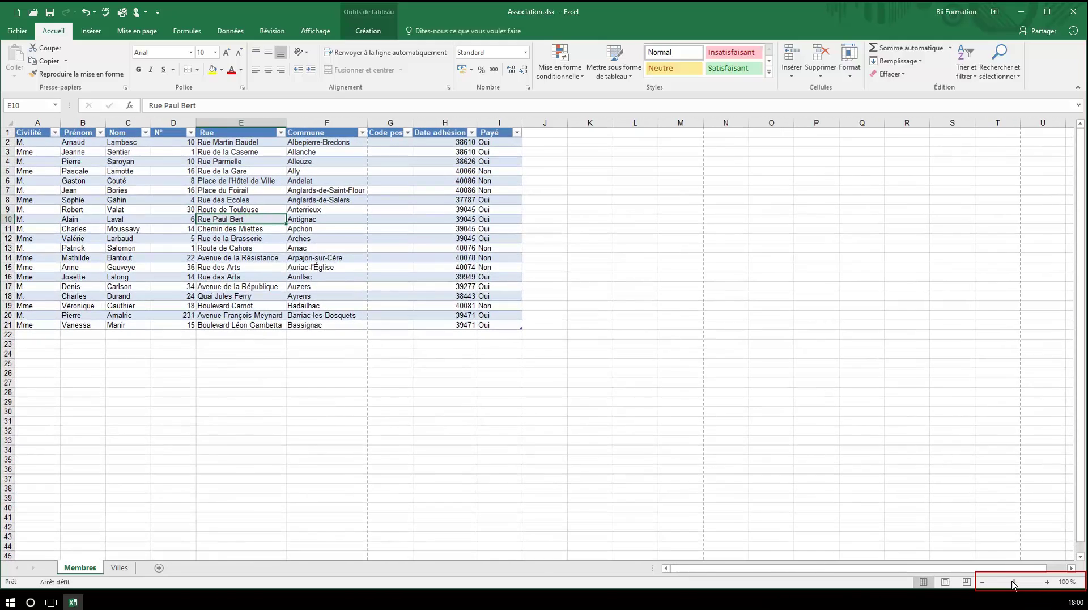
left_click(1060, 584)
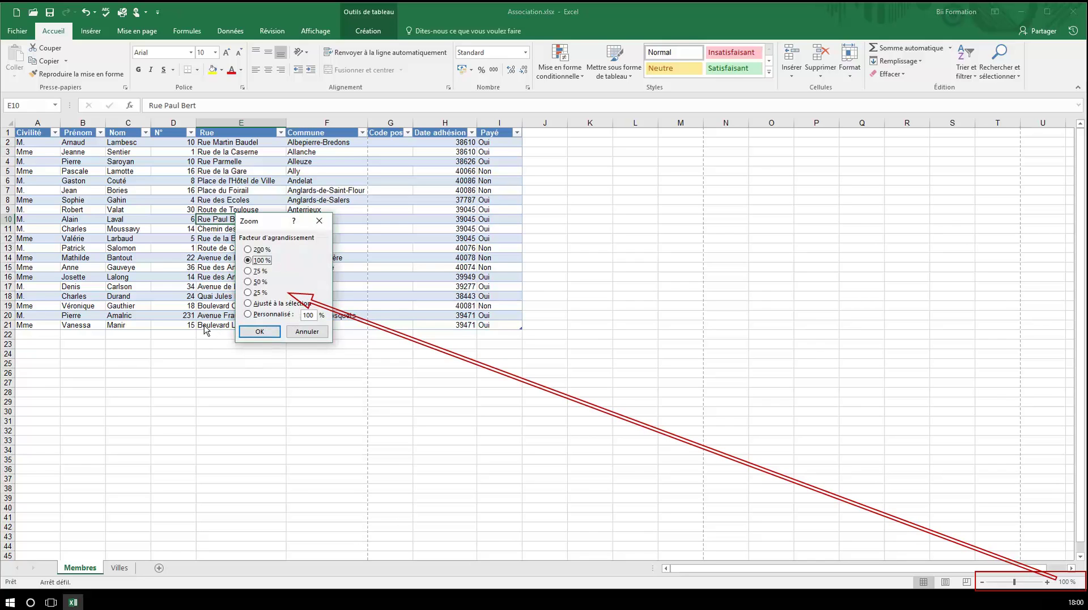
left_click(299, 334)
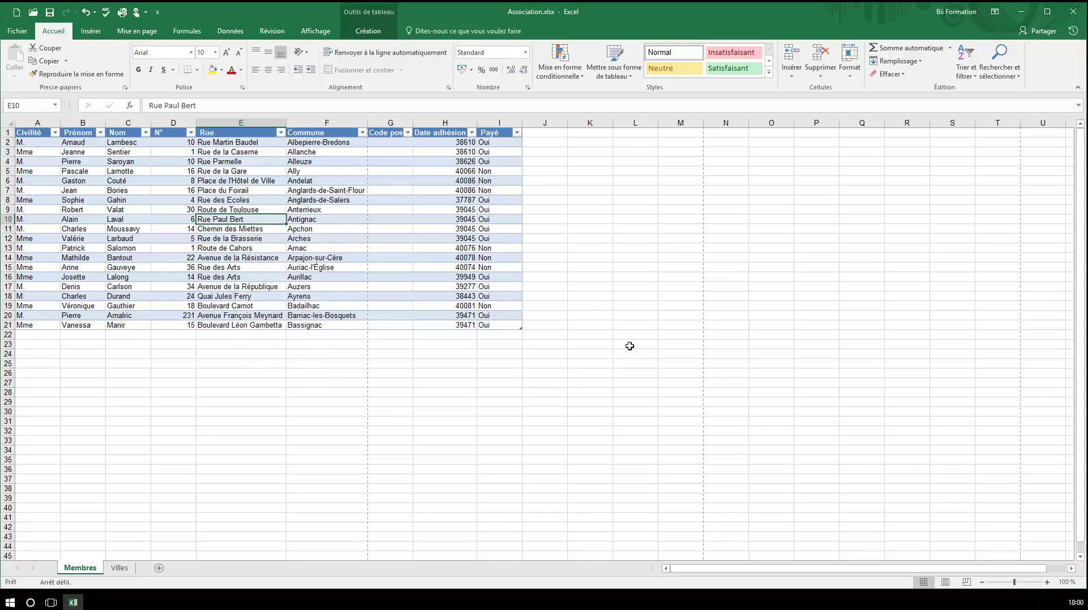